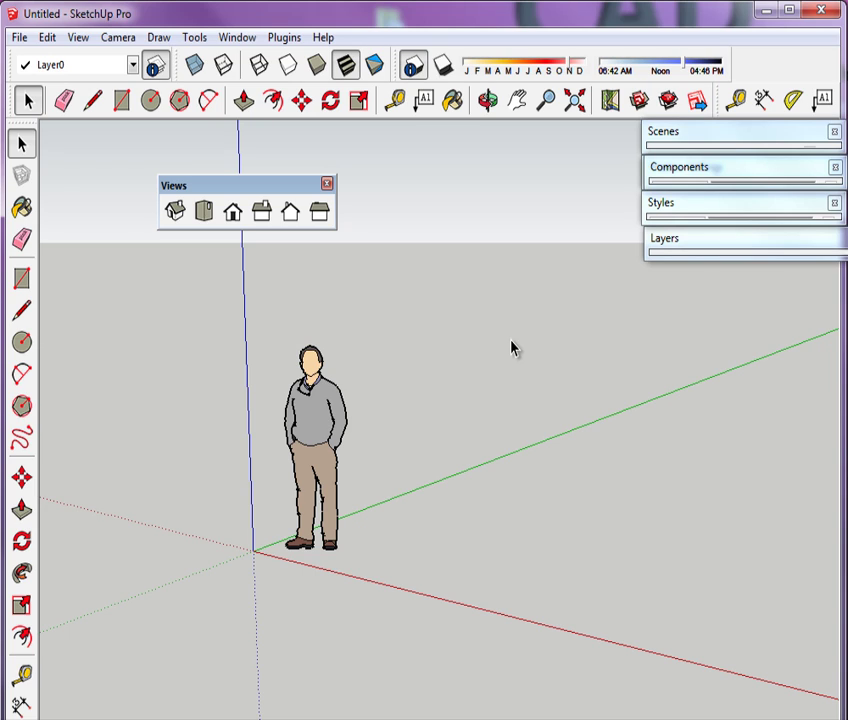
Step: Review the model's length units, precision choices and angle snapping in the model information, keeping the Architectural format
left_click(244, 38)
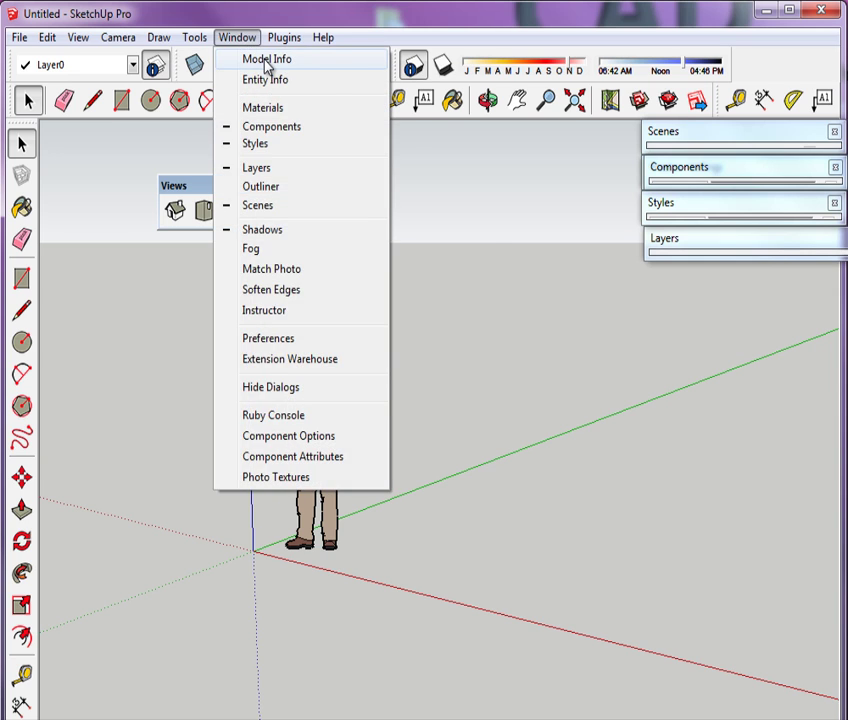
left_click(263, 58)
left_click_drag(447, 221, 305, 262)
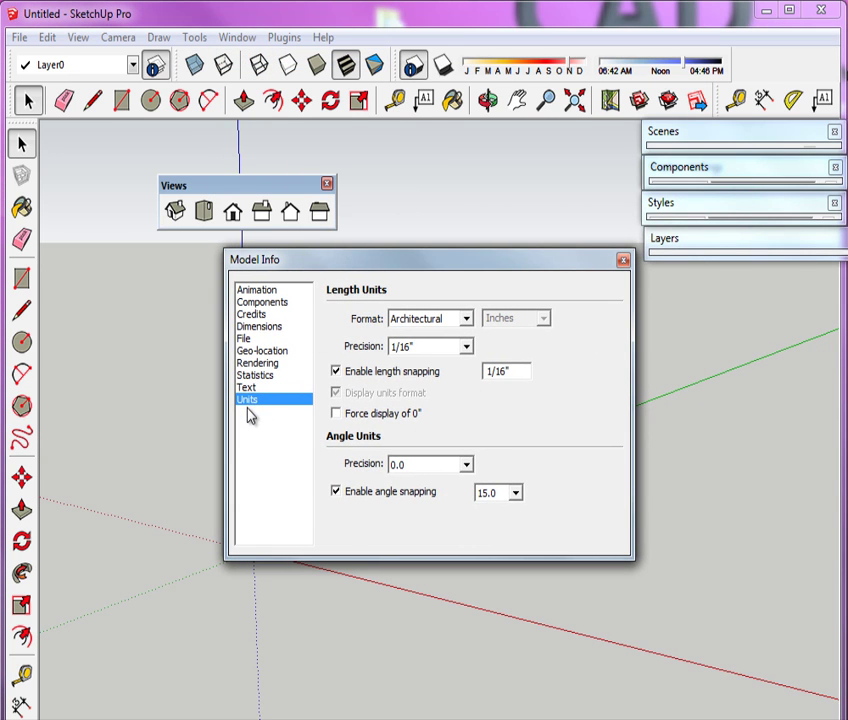
left_click(466, 347)
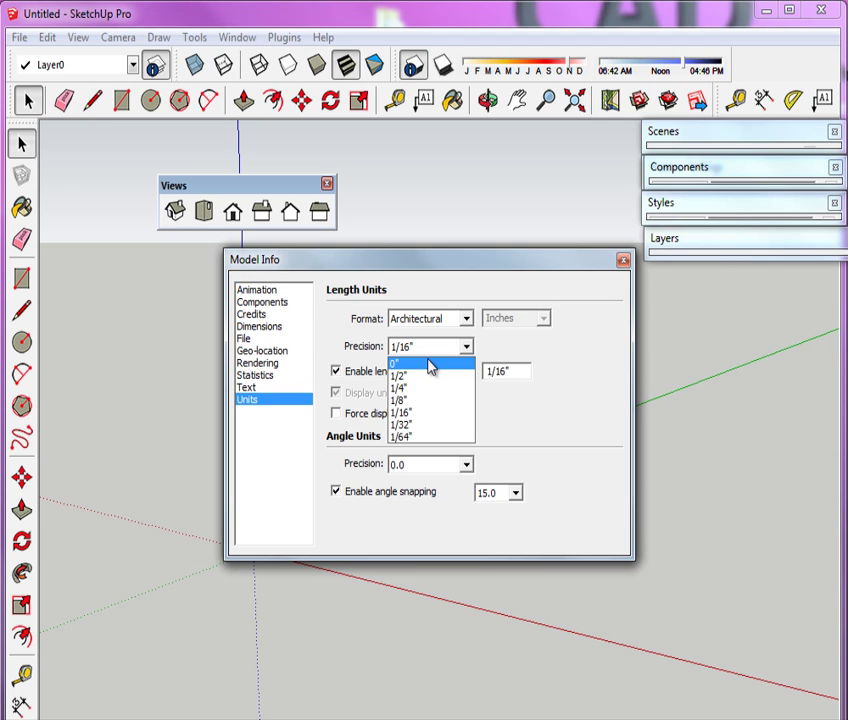
left_click(467, 290)
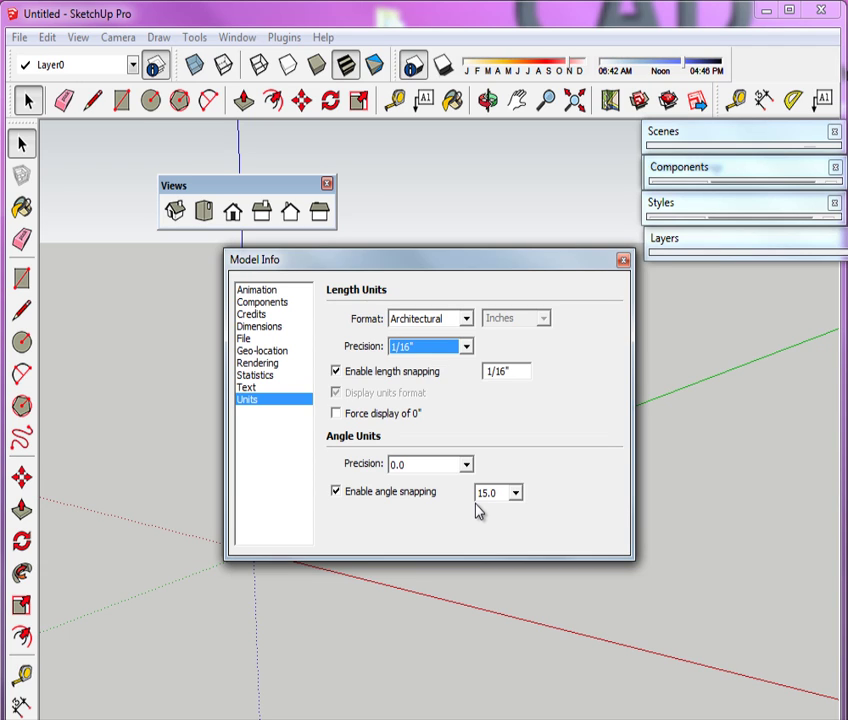
left_click(623, 261)
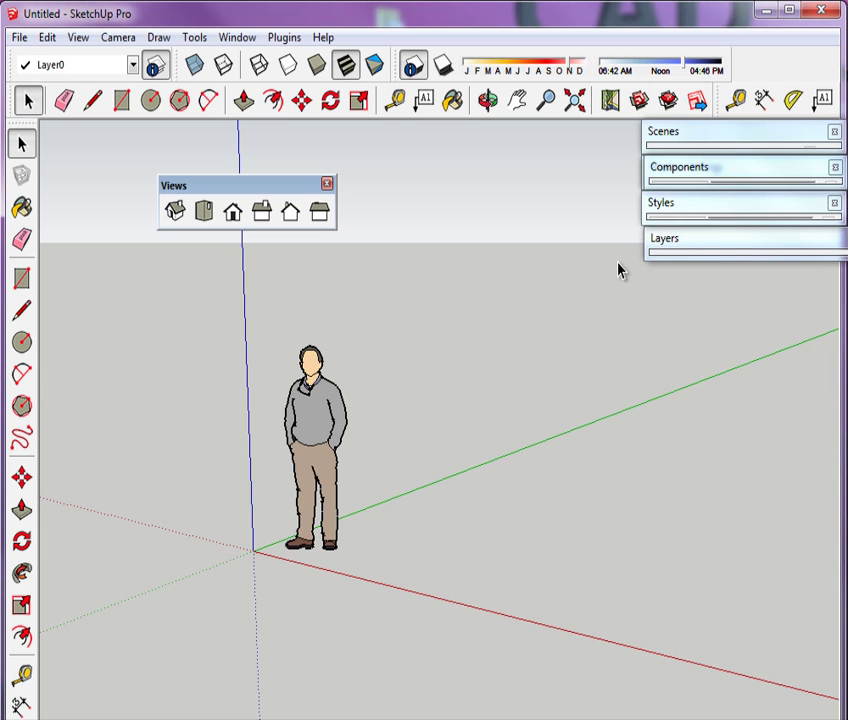
Step: Add a layer named $xref to the layer list, then add another new layer below it
left_click(680, 246)
left_click_drag(645, 230, 398, 182)
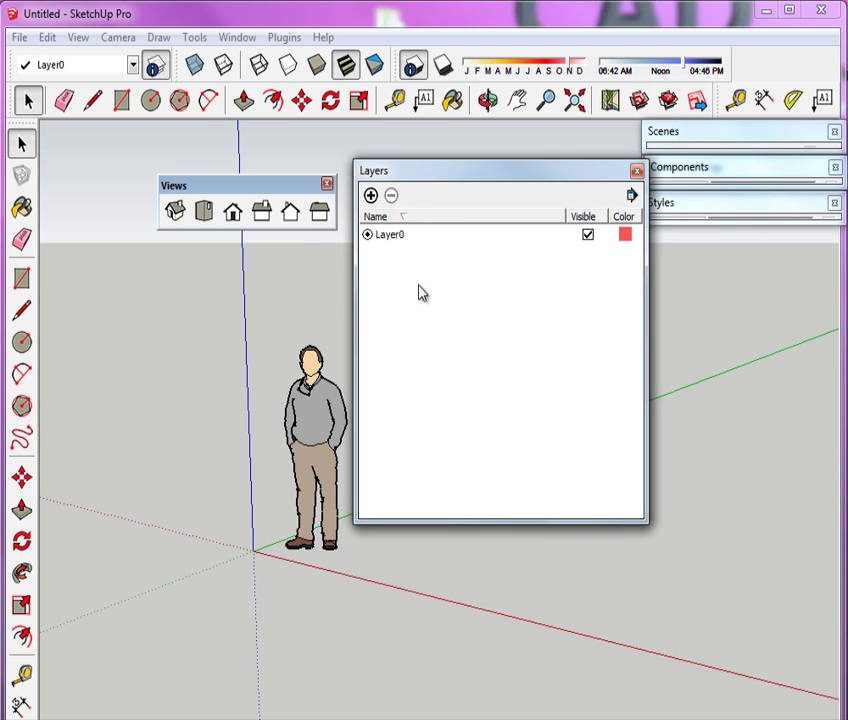
left_click(371, 195)
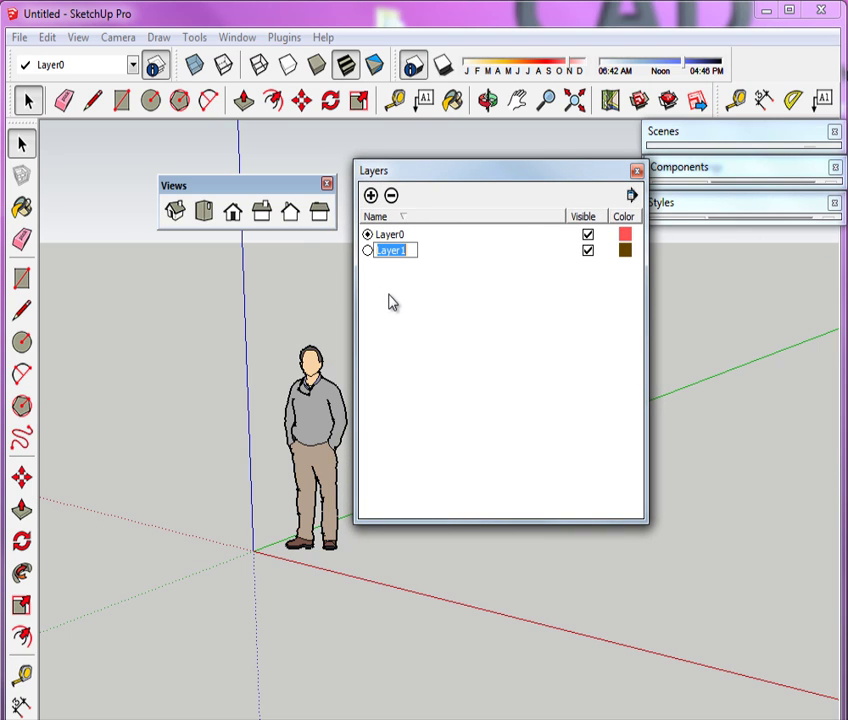
type("8xref")
key("BackSpace")
type("=")
key("BackSpace")
key("BackSpace")
key("BackSpace")
key("BackSpace")
key("BackSpace")
type("$xref")
key("Return")
left_click(370, 195)
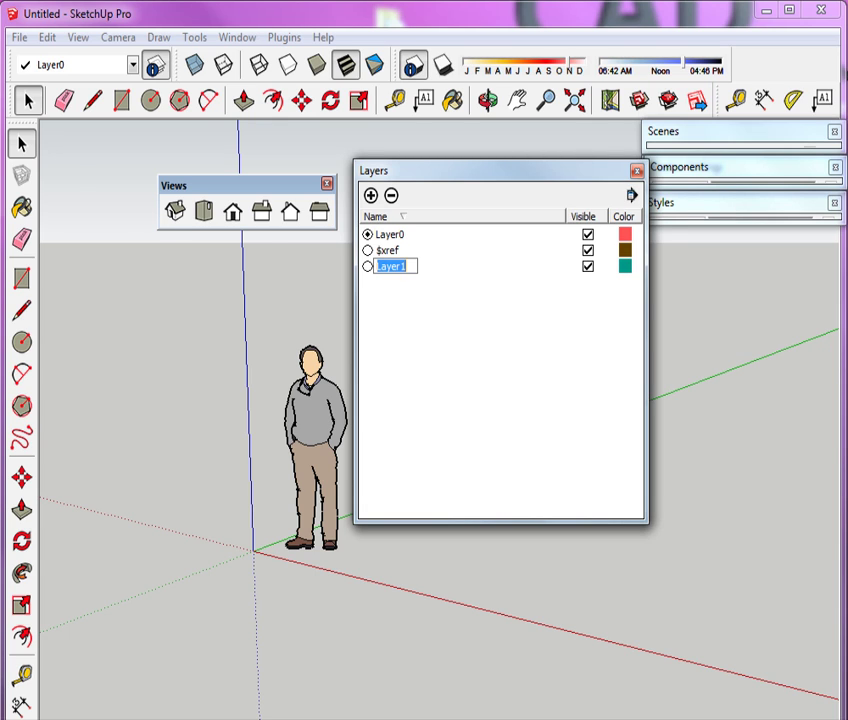
key("Return")
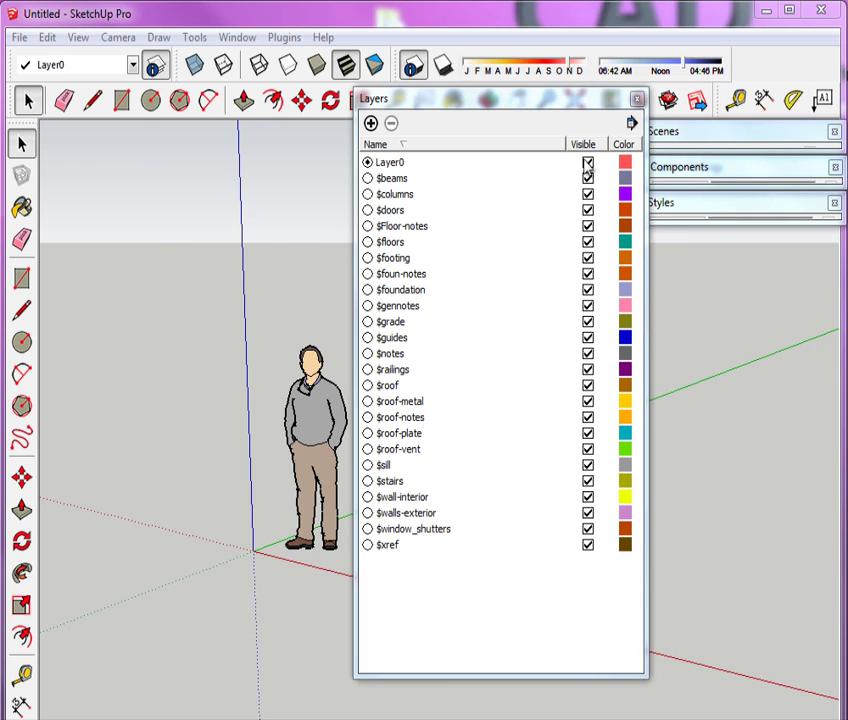
Step: Make $xref the current layer and collapse the layer list out of the drawing's way
left_click(565, 126)
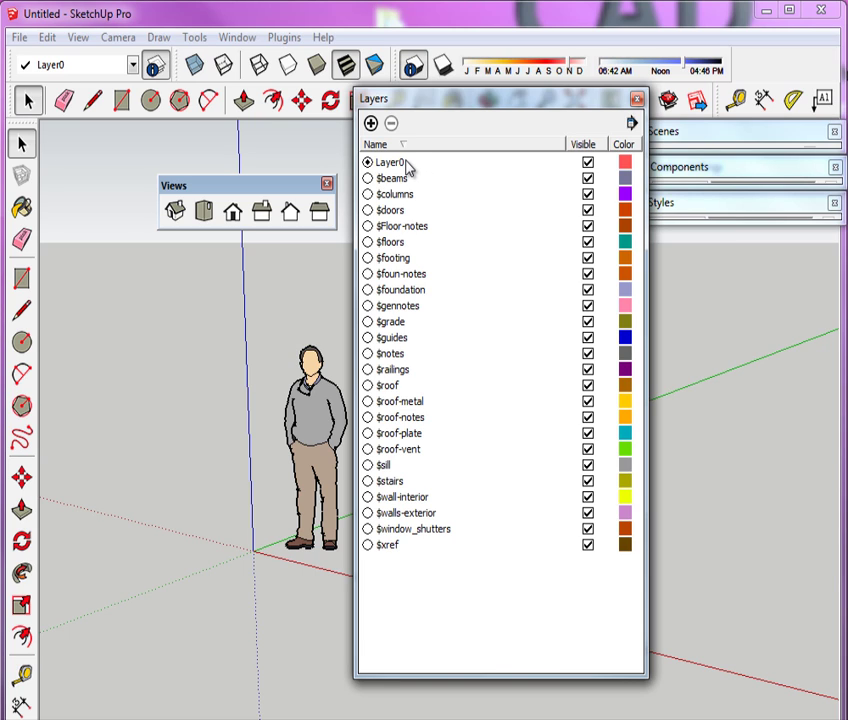
left_click(368, 545)
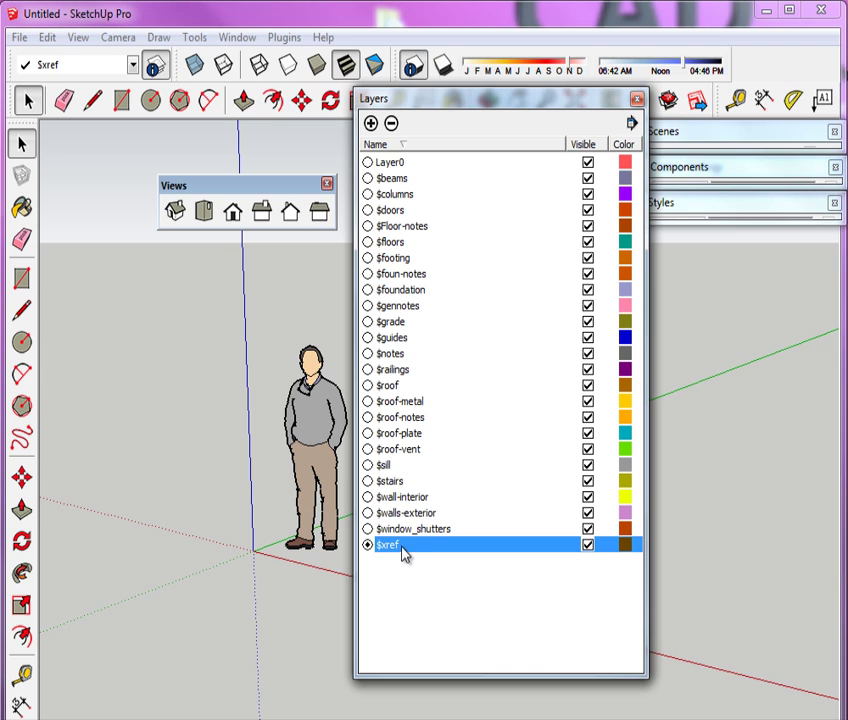
left_click(485, 117)
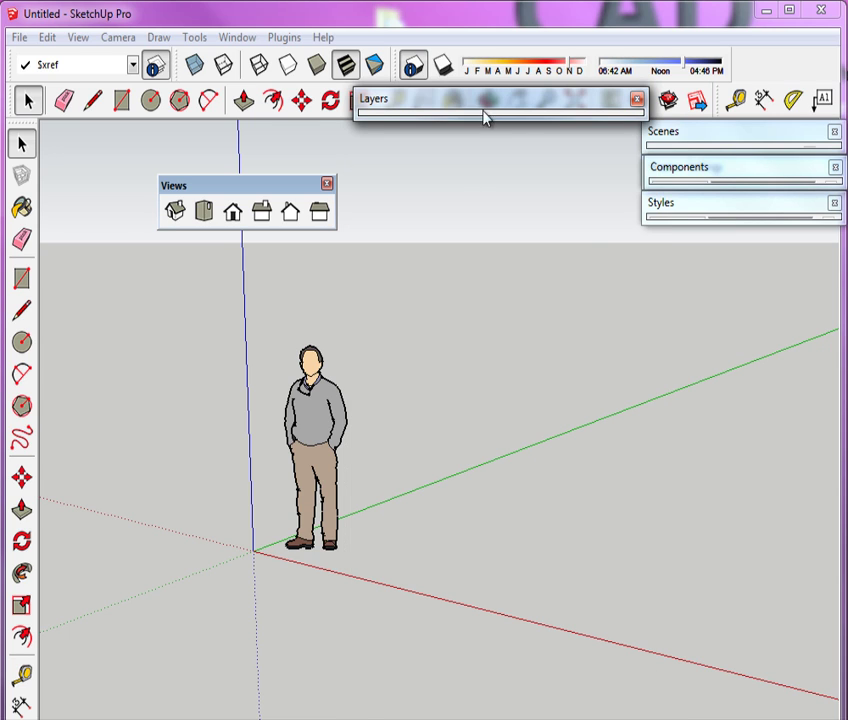
left_click_drag(485, 117, 659, 240)
Step: Delete the default standing human figure from the model
left_click(302, 396)
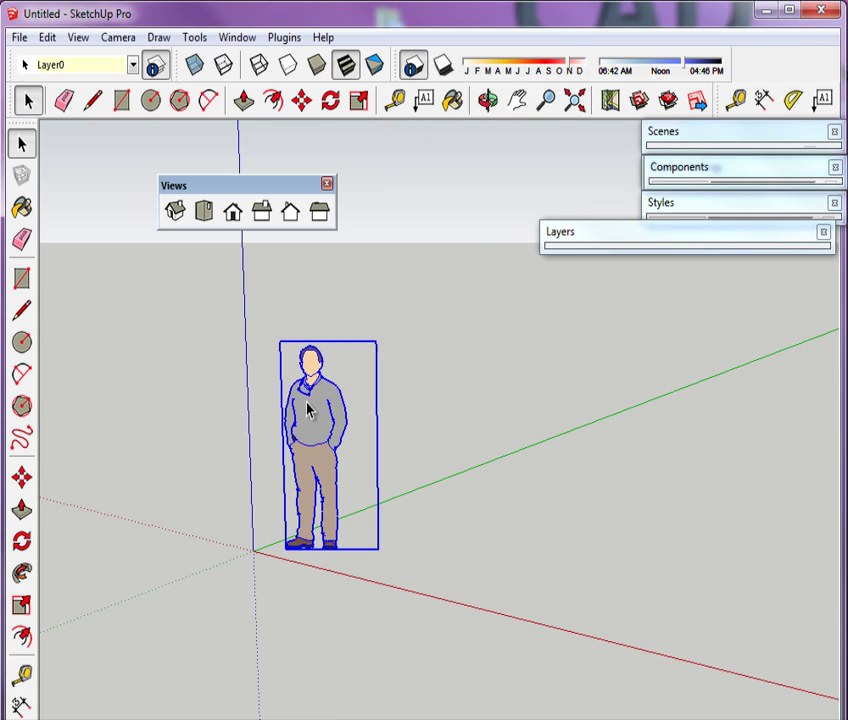
key("Delete")
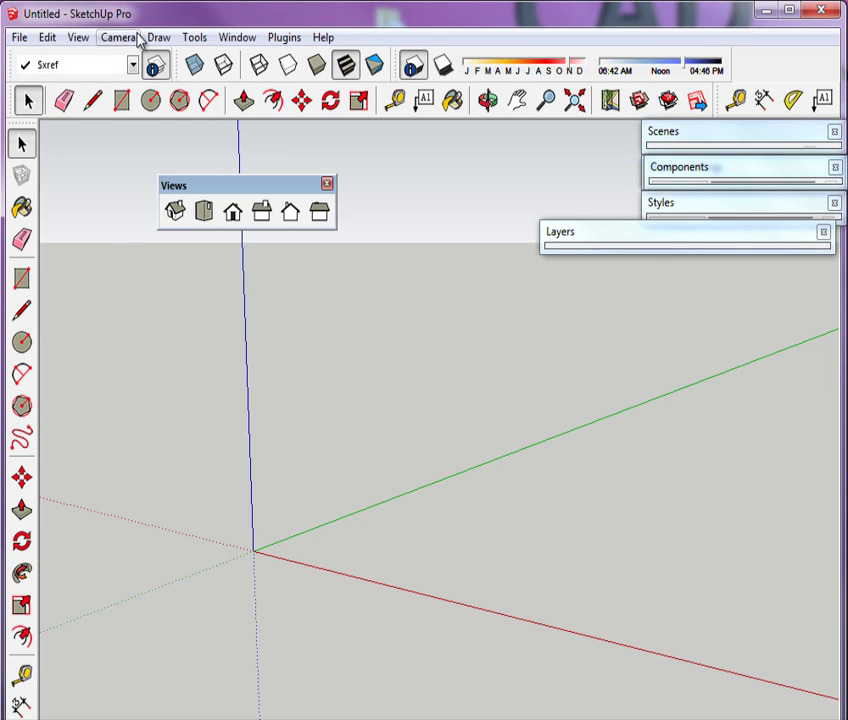
Step: Check the full list of available toolbars to see which are enabled, including Views
left_click(80, 37)
left_click(100, 60)
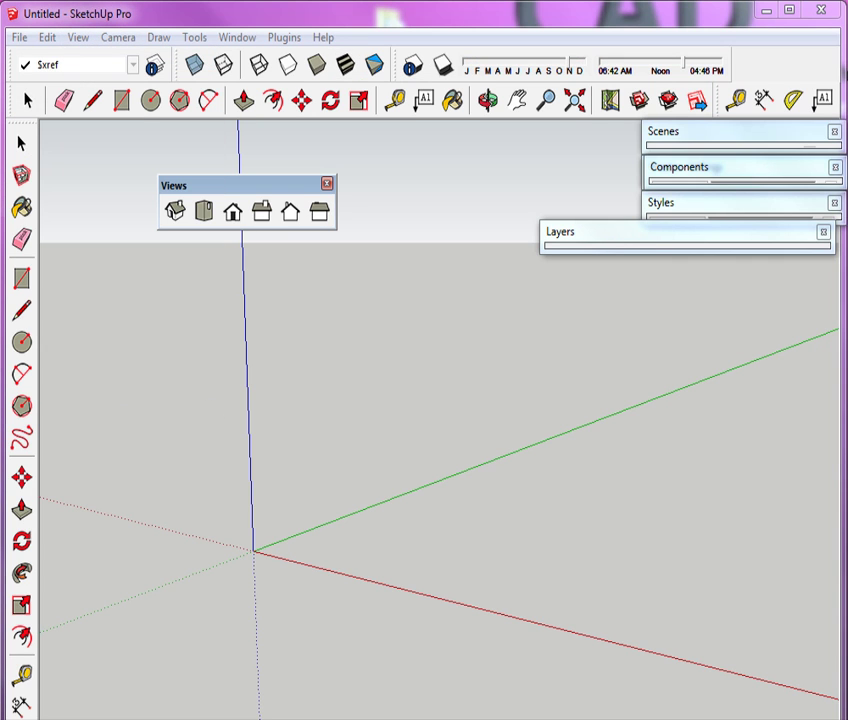
left_click_drag(233, 290, 307, 261)
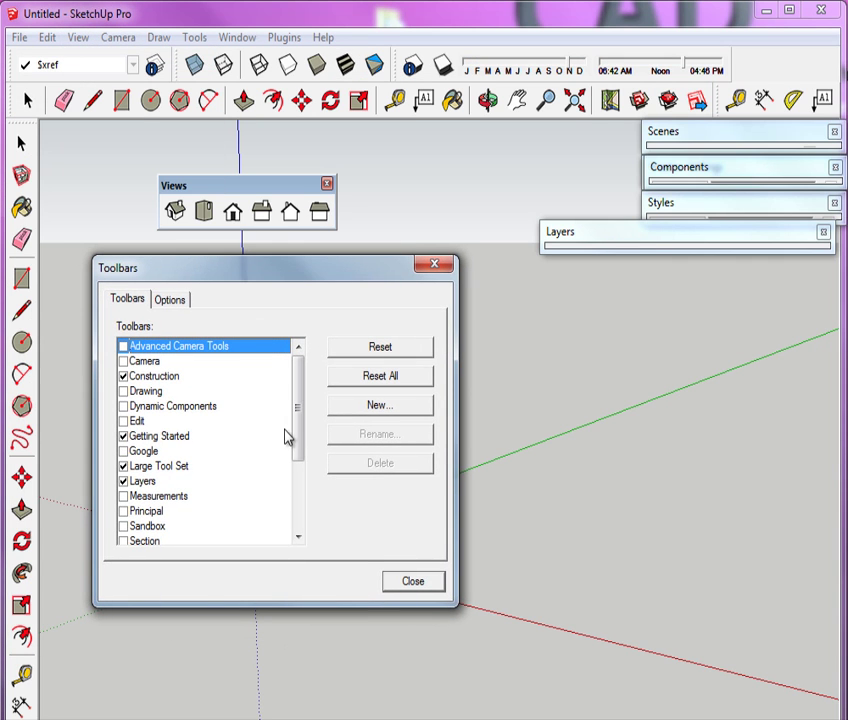
left_click_drag(300, 452, 307, 530)
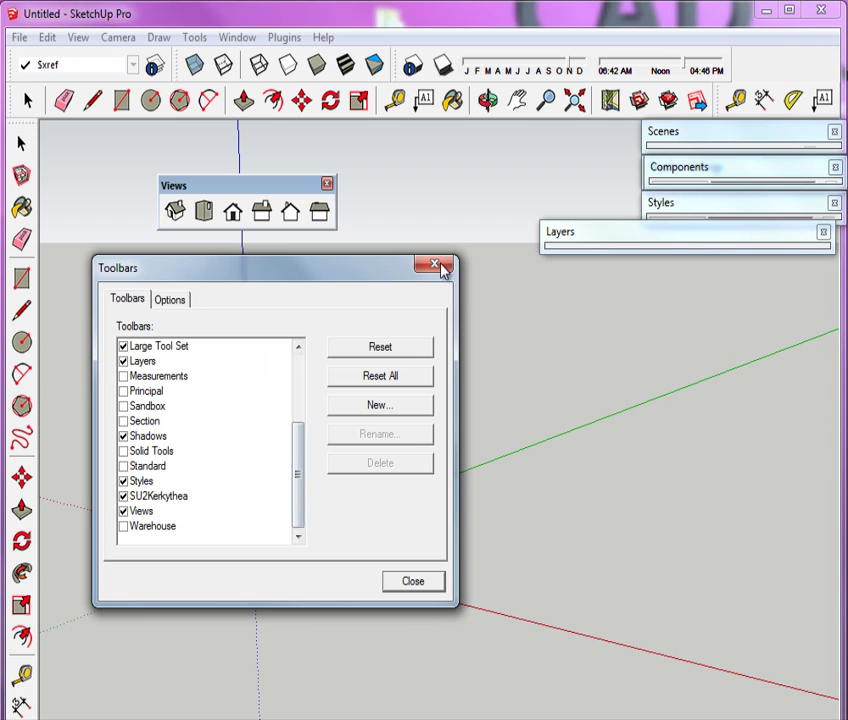
left_click(420, 583)
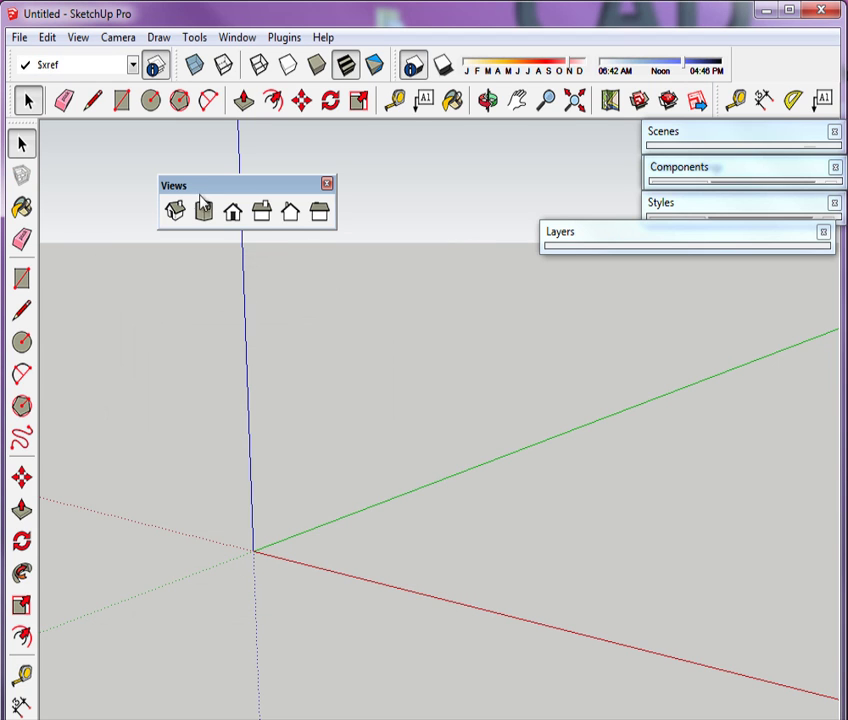
Step: Switch to the top view and import the AutoCAD drawing "Floor PLan SKP- sample" in inches with its drawing origin preserved
left_click(205, 214)
scroll(206, 549, "down", 5)
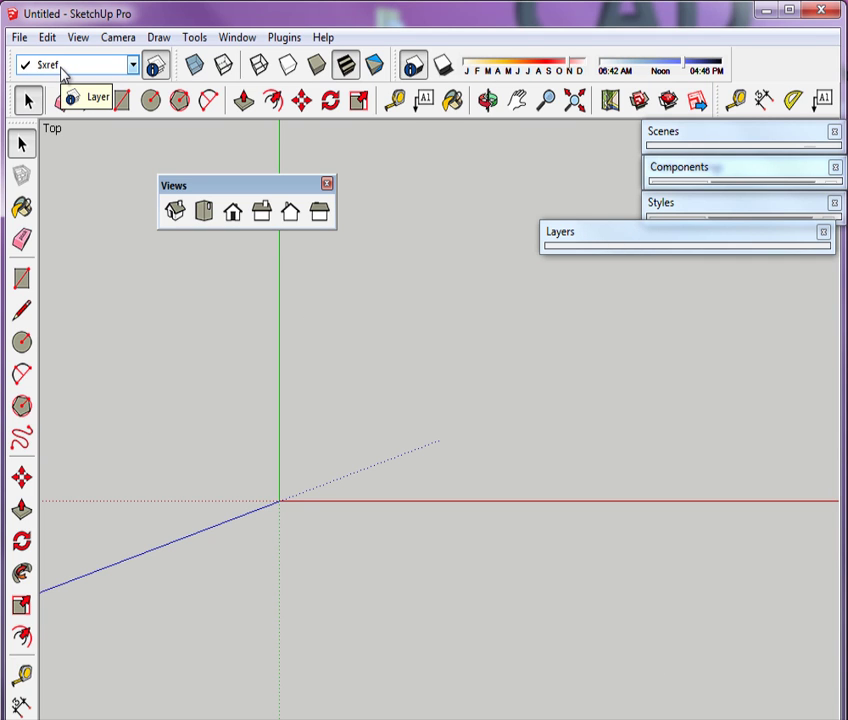
left_click(20, 38)
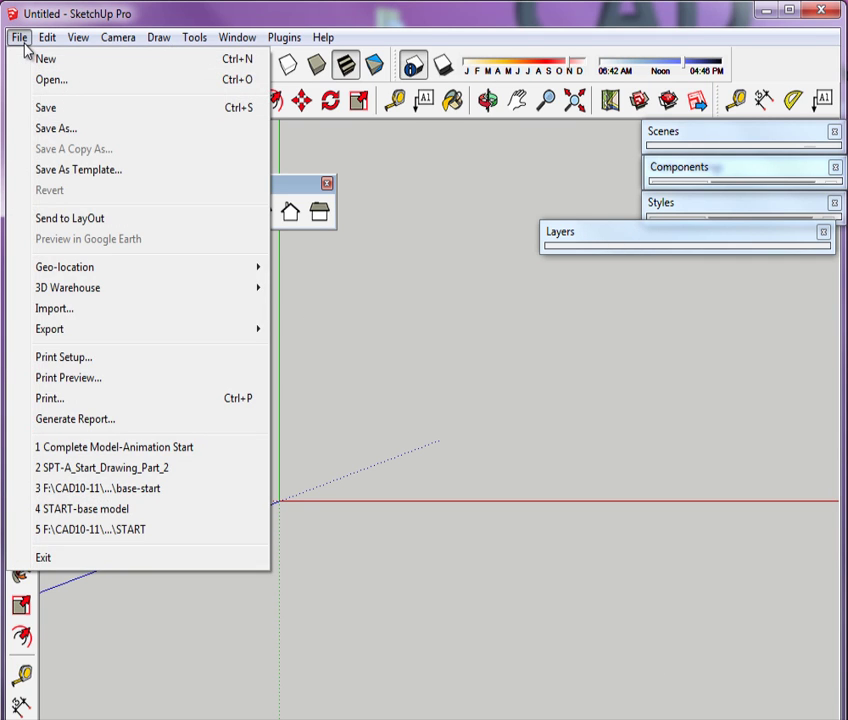
left_click(115, 314)
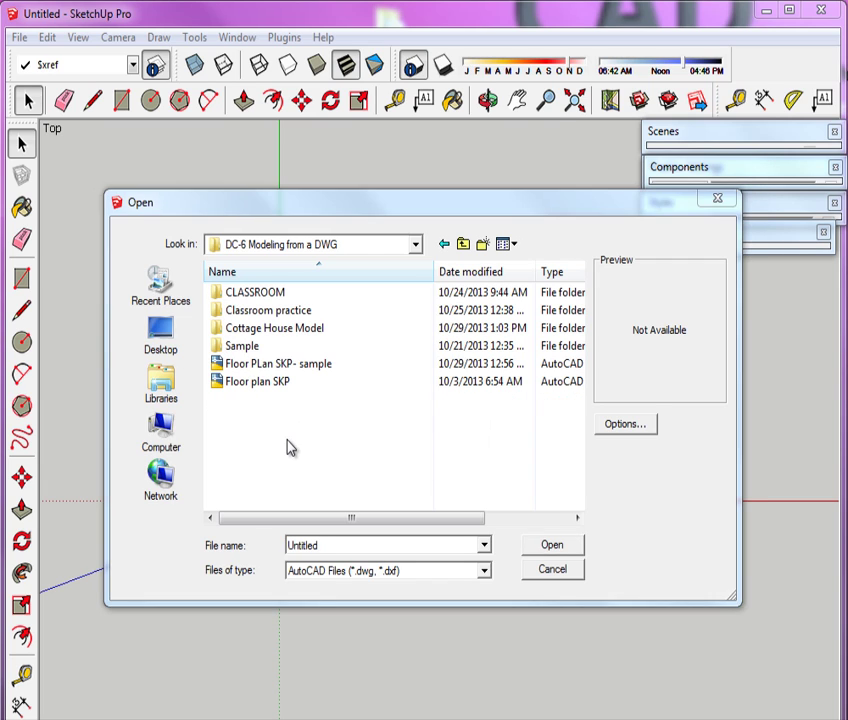
left_click(336, 366)
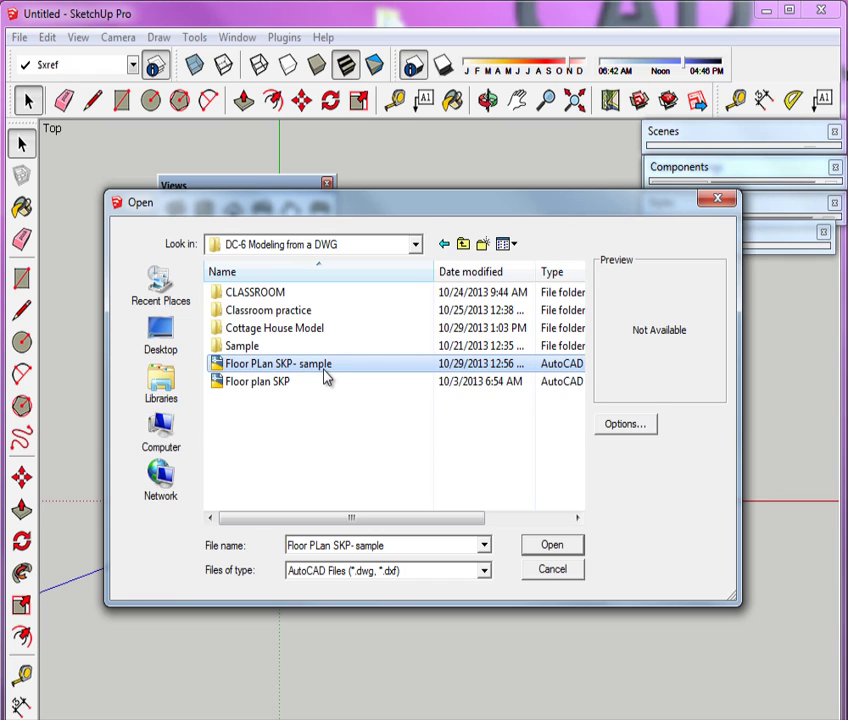
left_click(608, 427)
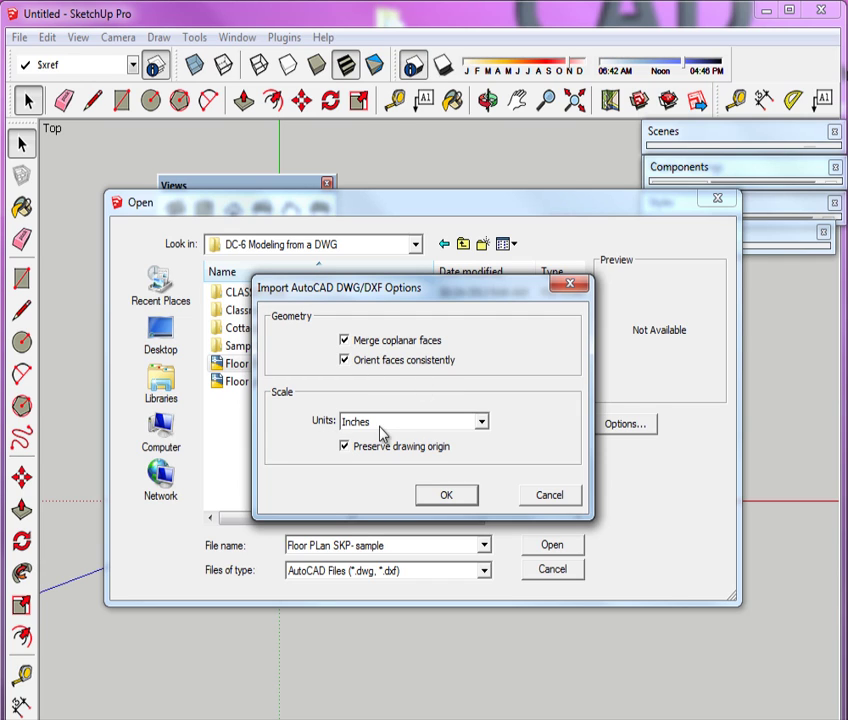
left_click(447, 497)
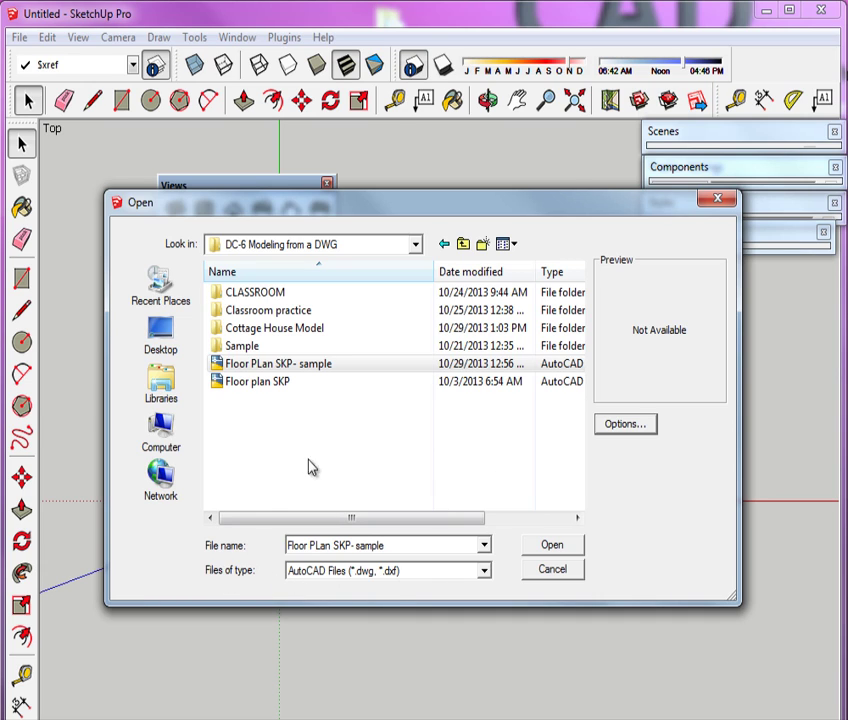
left_click(279, 366)
left_click(552, 547)
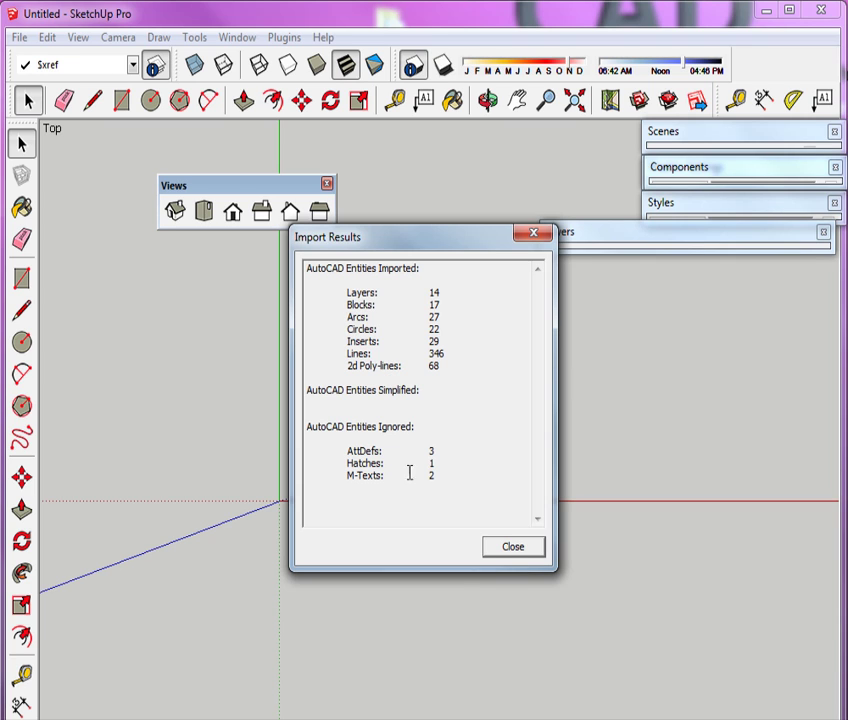
left_click(509, 553)
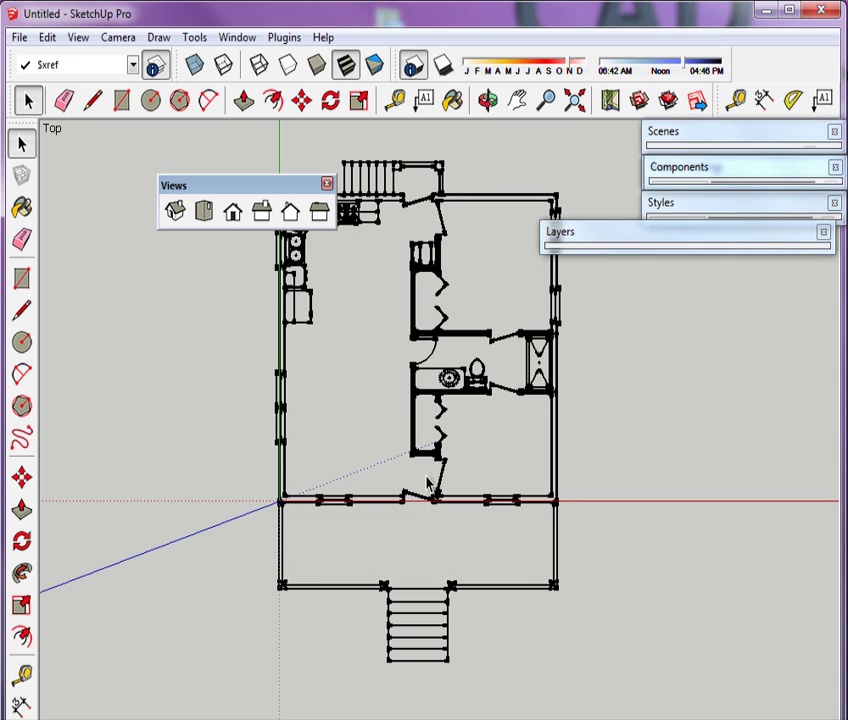
Step: Check which layers the bathroom door, closet doors and toilet of the imported plan are on
left_click(577, 101)
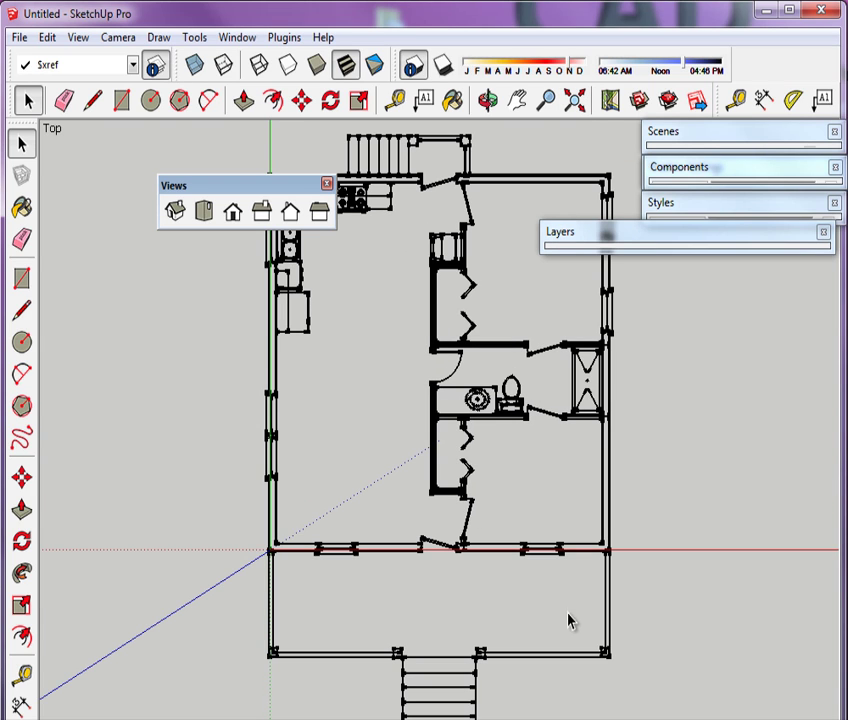
left_click(601, 415)
left_click(539, 354)
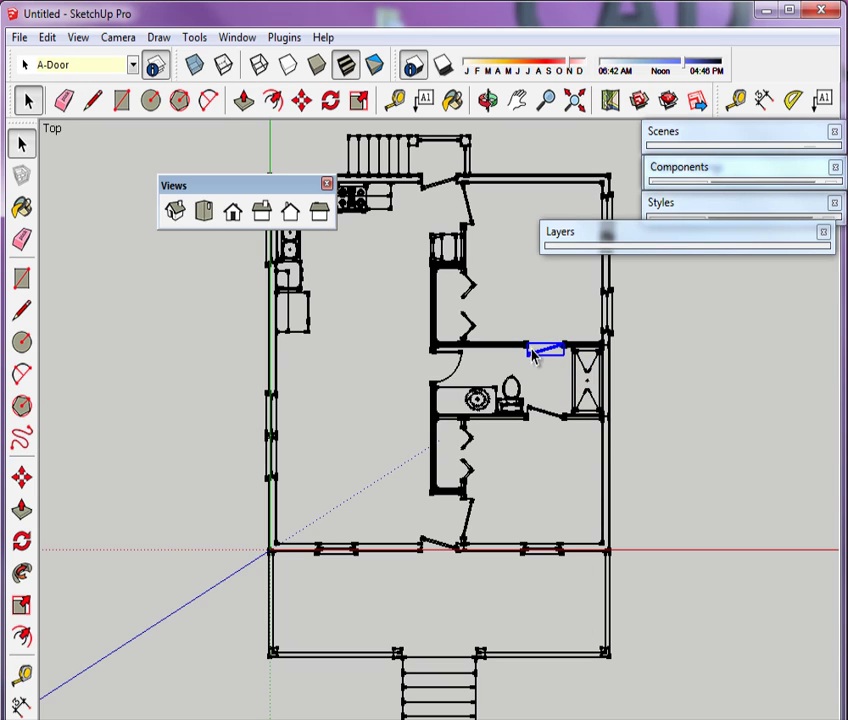
left_click(471, 328)
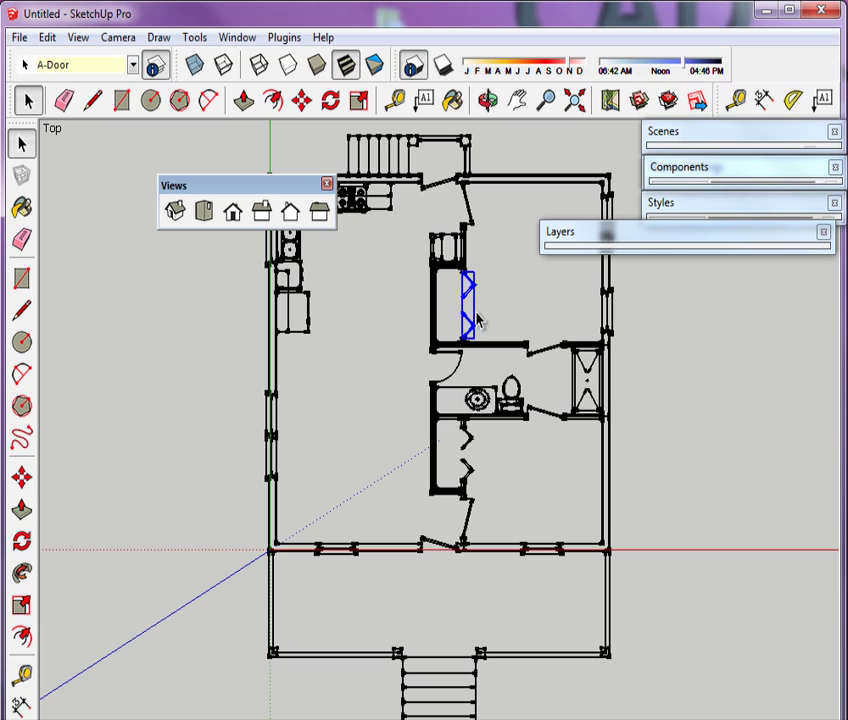
left_click(508, 398)
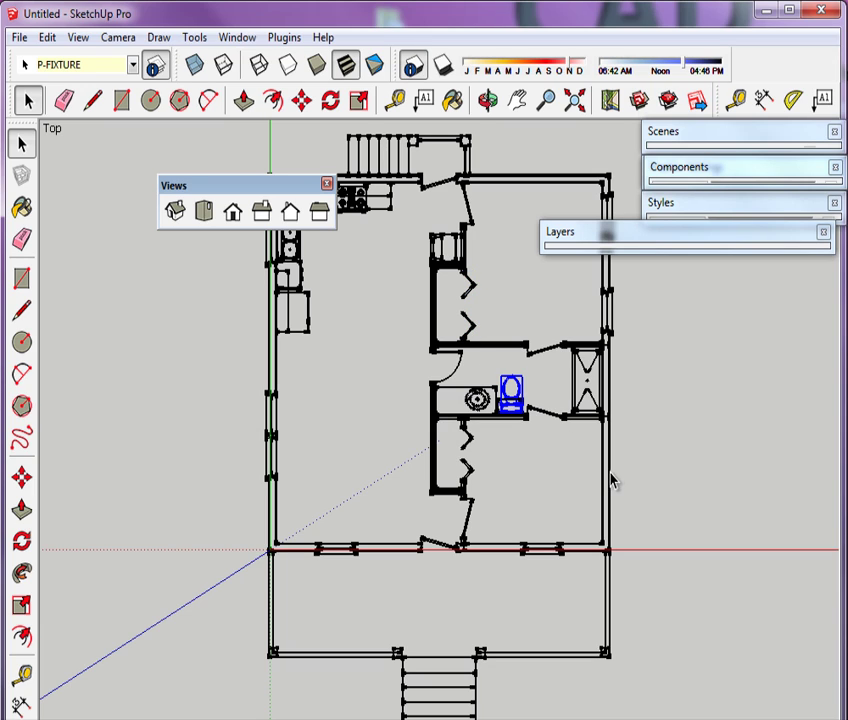
Step: Inspect the individual exterior wall lines of the imported plan to see which layer each is on
left_click(607, 505)
left_click(605, 517)
scroll(612, 510, "up", 5)
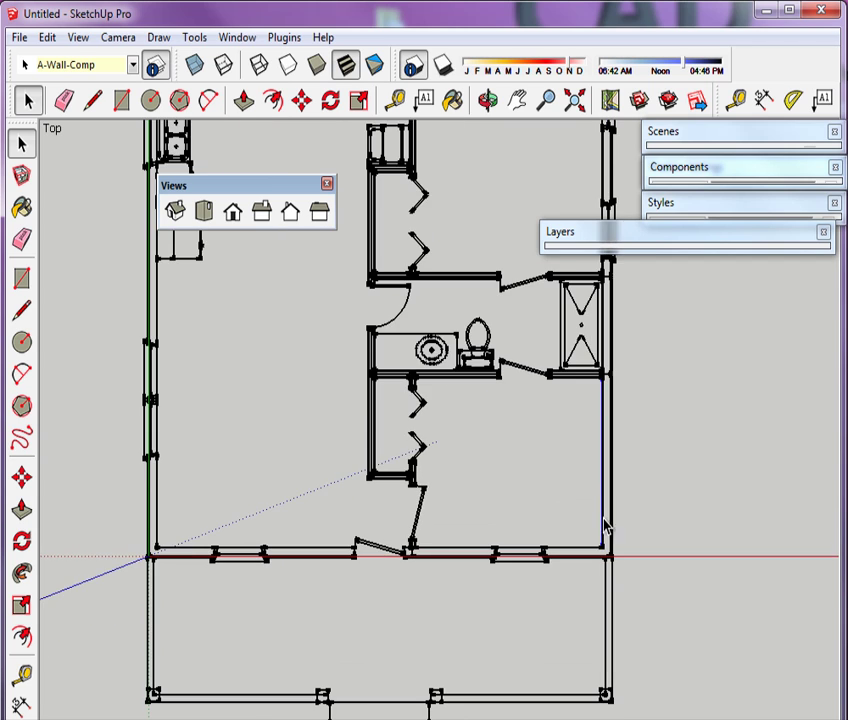
scroll(621, 505, "up", 3)
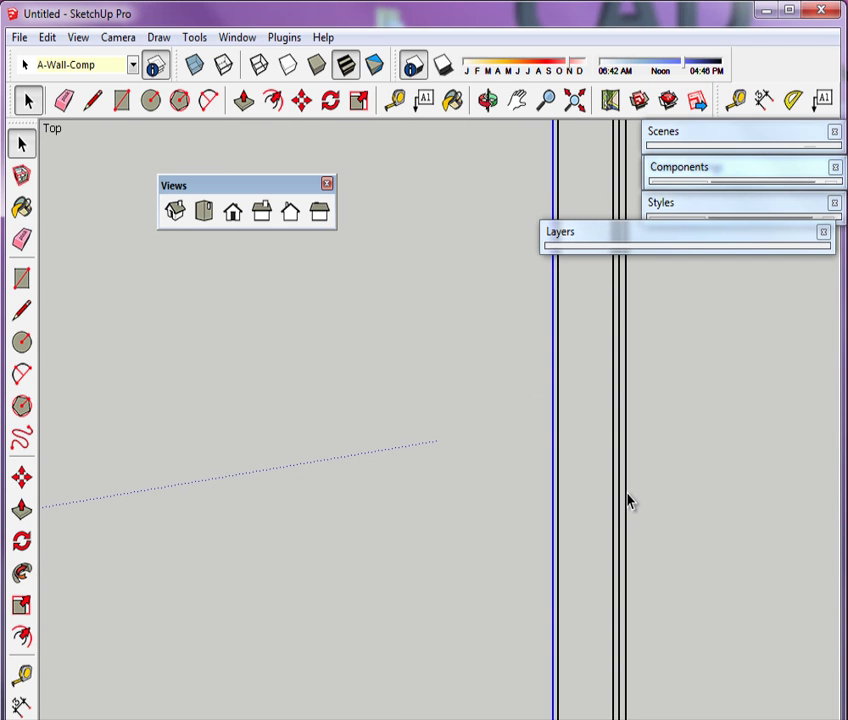
left_click(624, 502)
left_click(611, 490)
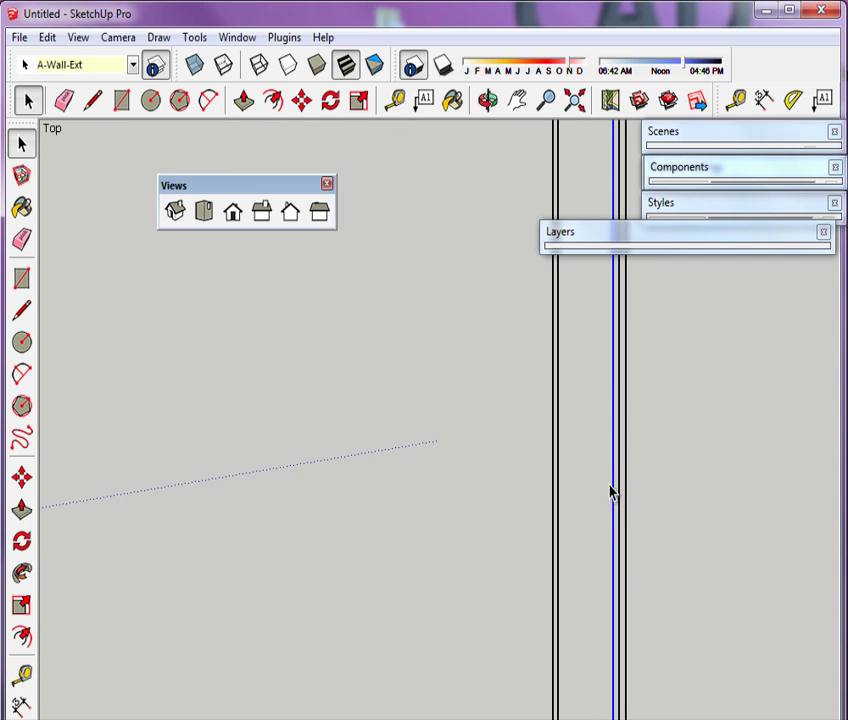
scroll(613, 470, "down", 5)
scroll(533, 520, "down", 6)
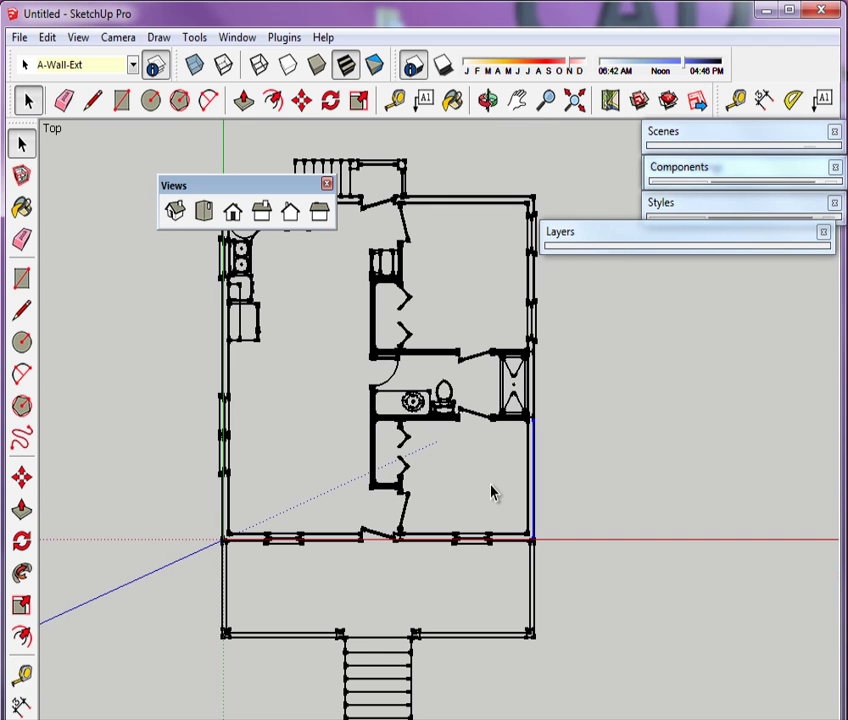
left_click(418, 472)
scroll(440, 360, "down", 2)
scroll(280, 535, "up", 2)
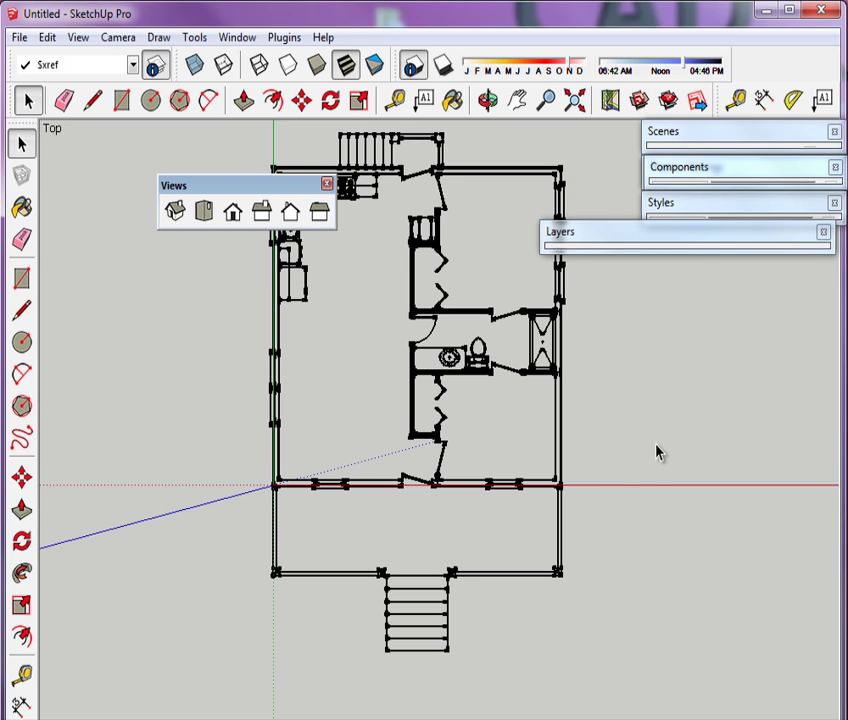
Step: Convert the entire imported floor plan into a single component named dwg-ref, replacing the selection
scroll(513, 535, "down", 2)
middle_click_drag(342, 625, 591, 276)
scroll(395, 577, "up", 2)
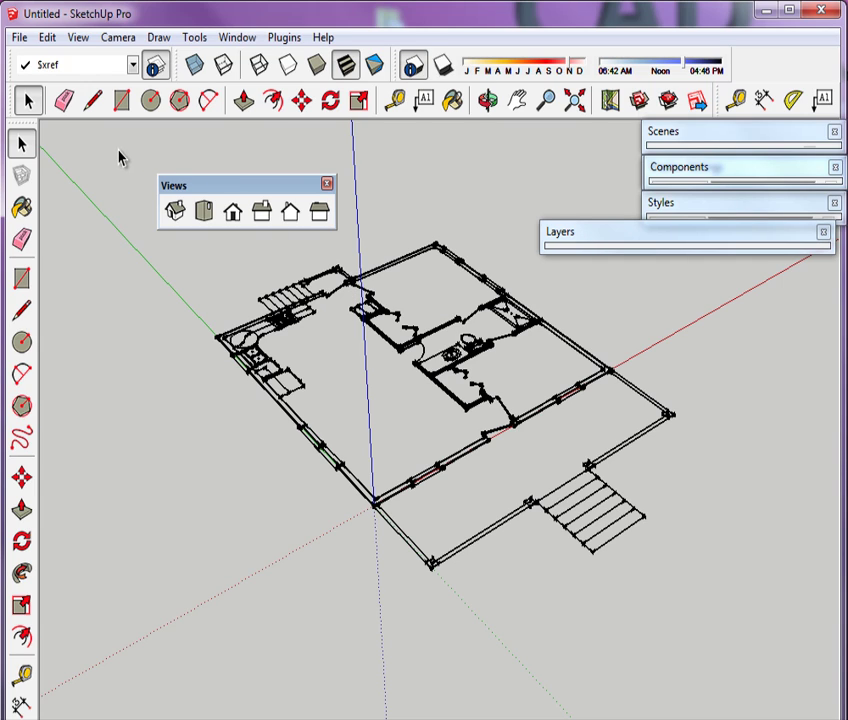
left_click_drag(118, 148, 738, 660)
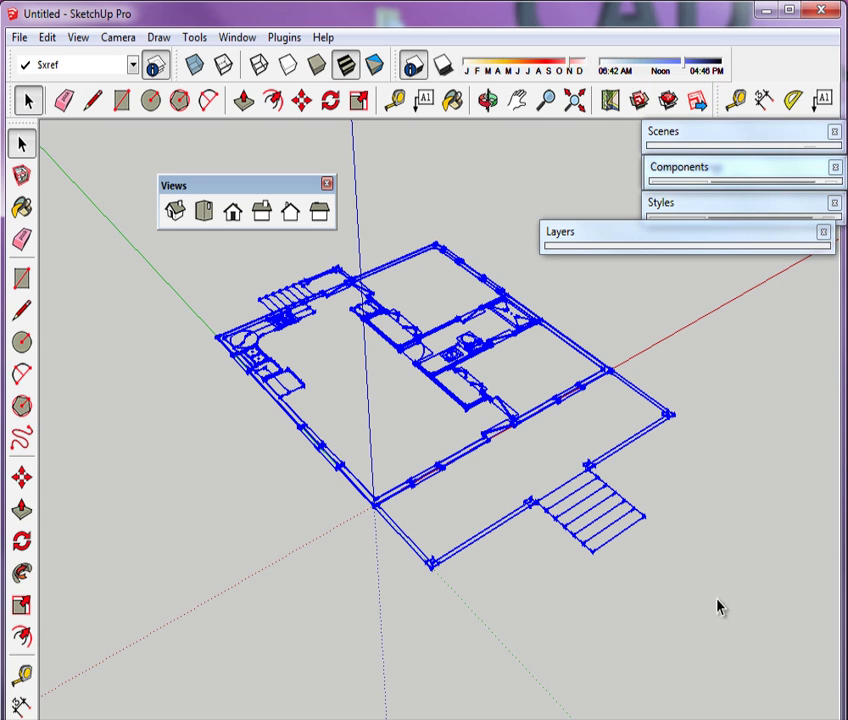
right_click(412, 488)
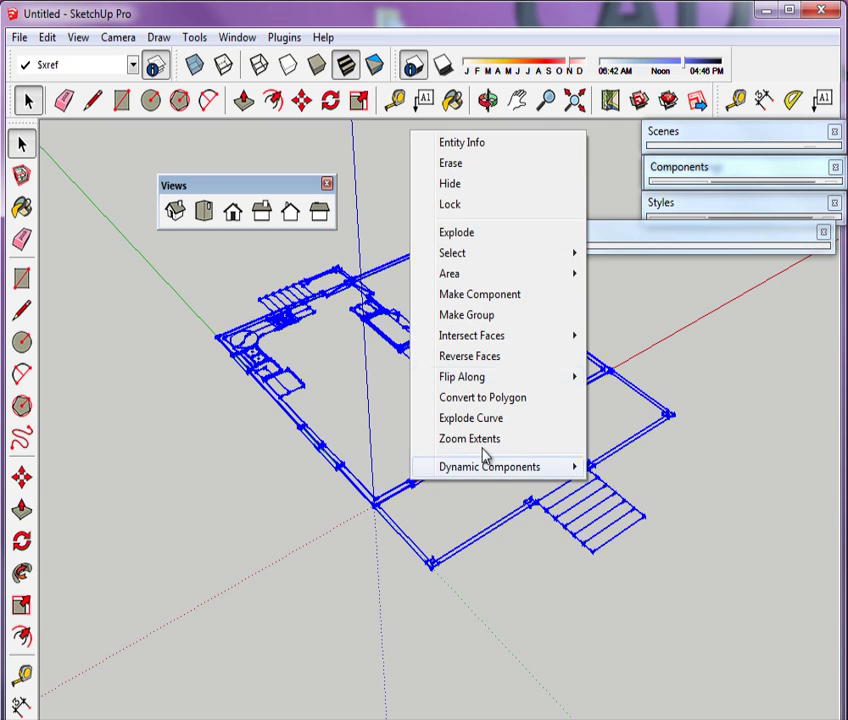
left_click(508, 310)
left_click_drag(502, 333, 263, 285)
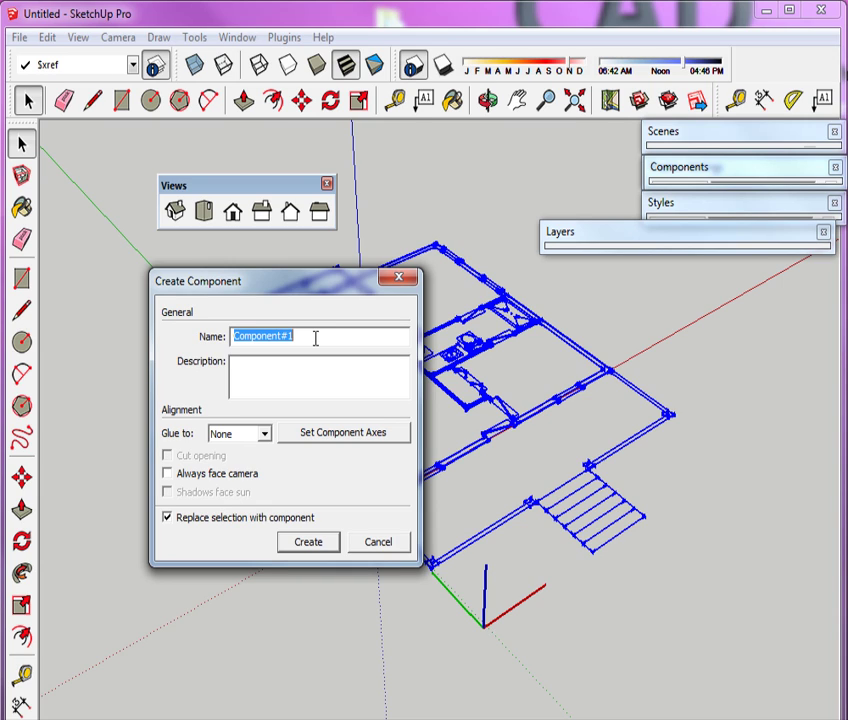
type("dwg-ref")
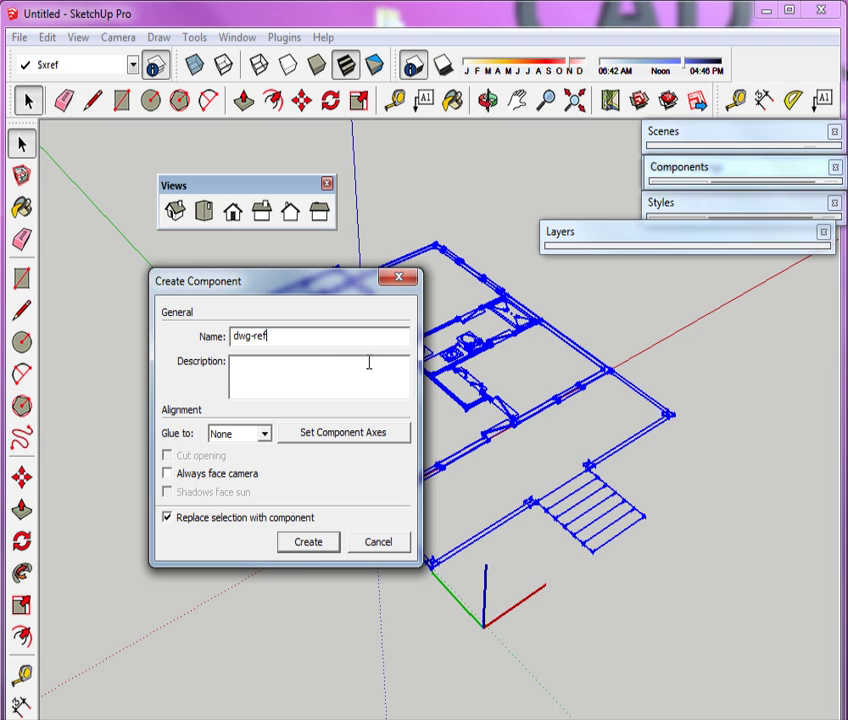
left_click(312, 542)
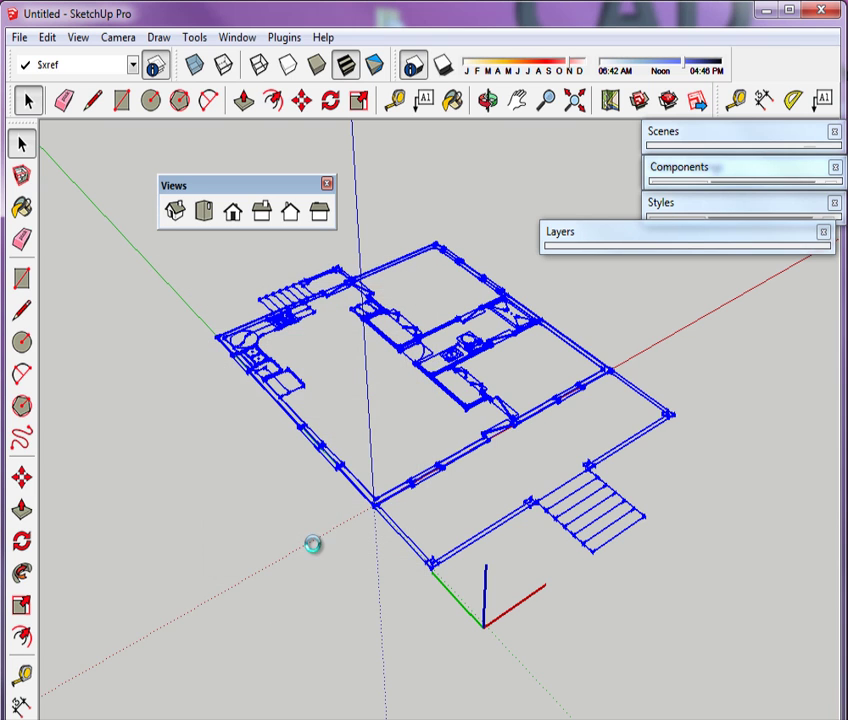
Step: Move the dwg-ref component 4' straight up along the blue axis
left_click(685, 326)
left_click(588, 392)
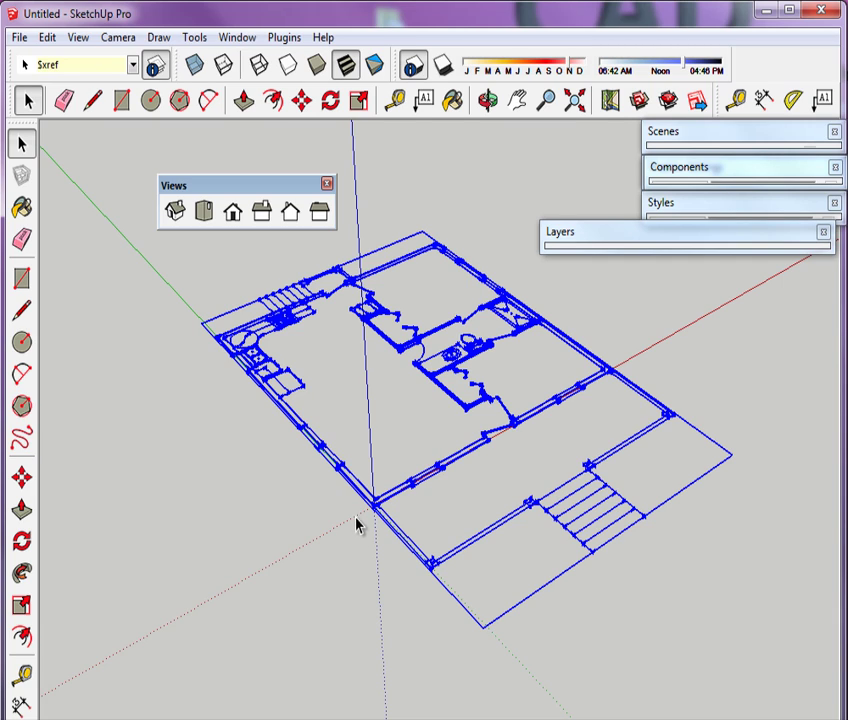
left_click(22, 480)
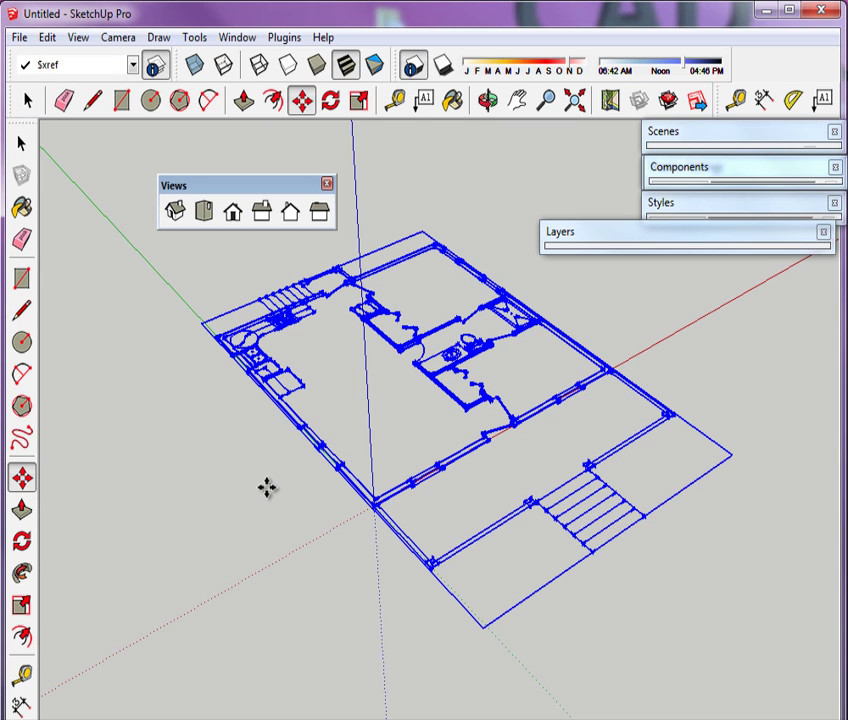
left_click(267, 488)
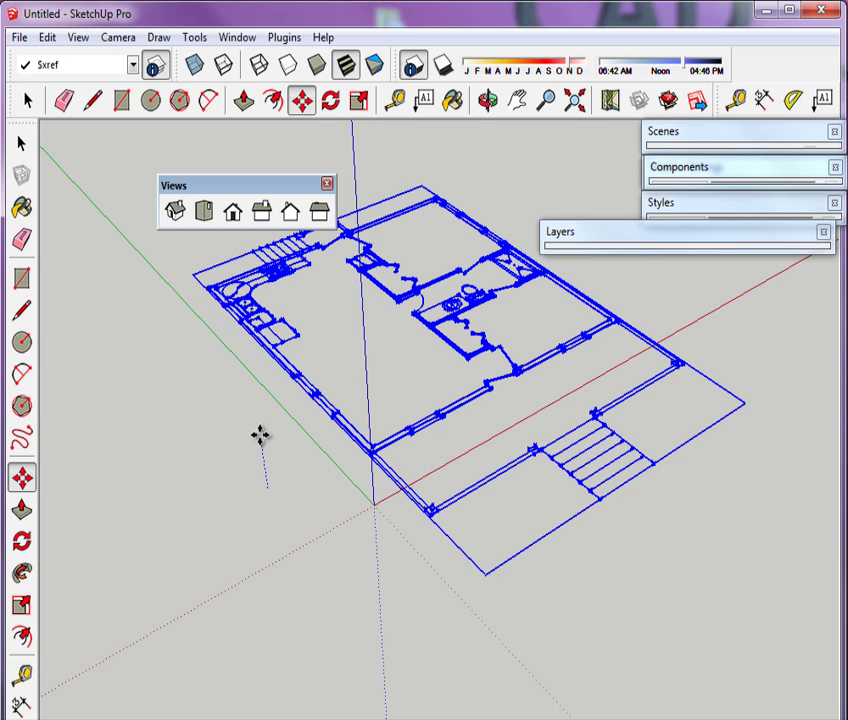
key("Return")
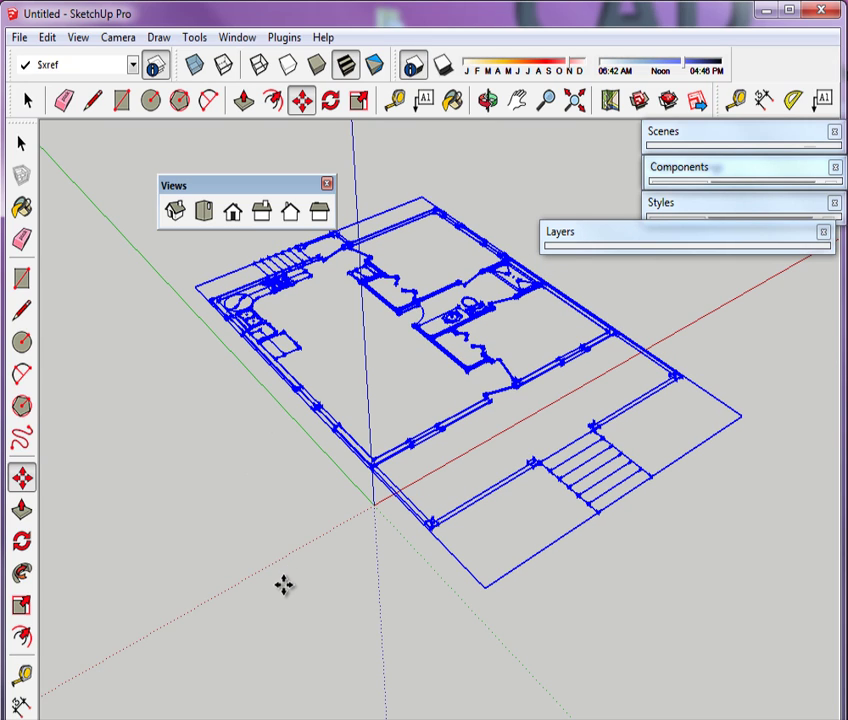
Step: Measure the vertical distance from the origin to the raised plan's wall corner with the Tape Measure
middle_click_drag(284, 583, 237, 456)
key("m")
scroll(384, 435, "up", 6)
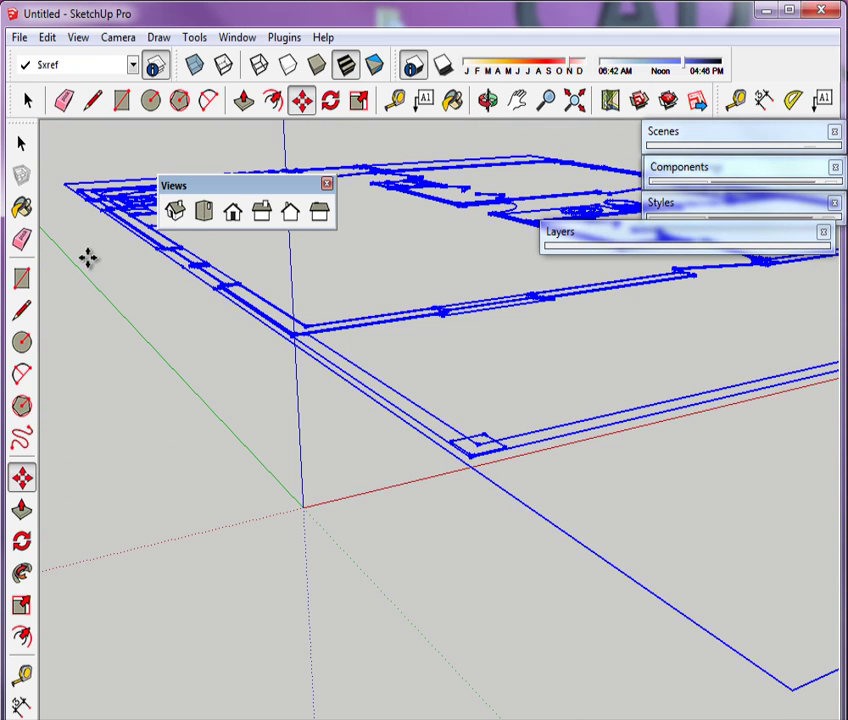
left_click(24, 676)
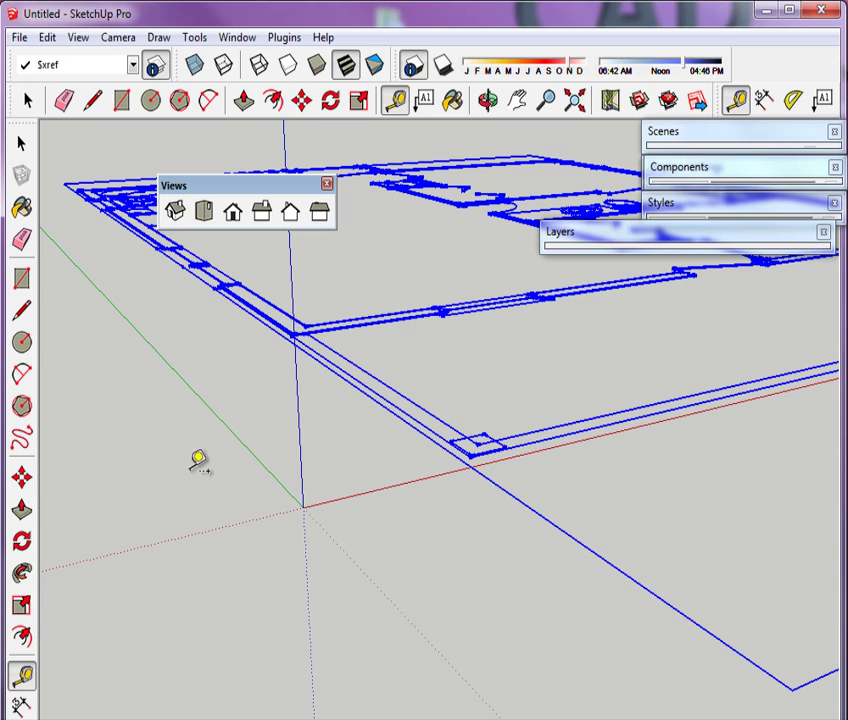
left_click(303, 506)
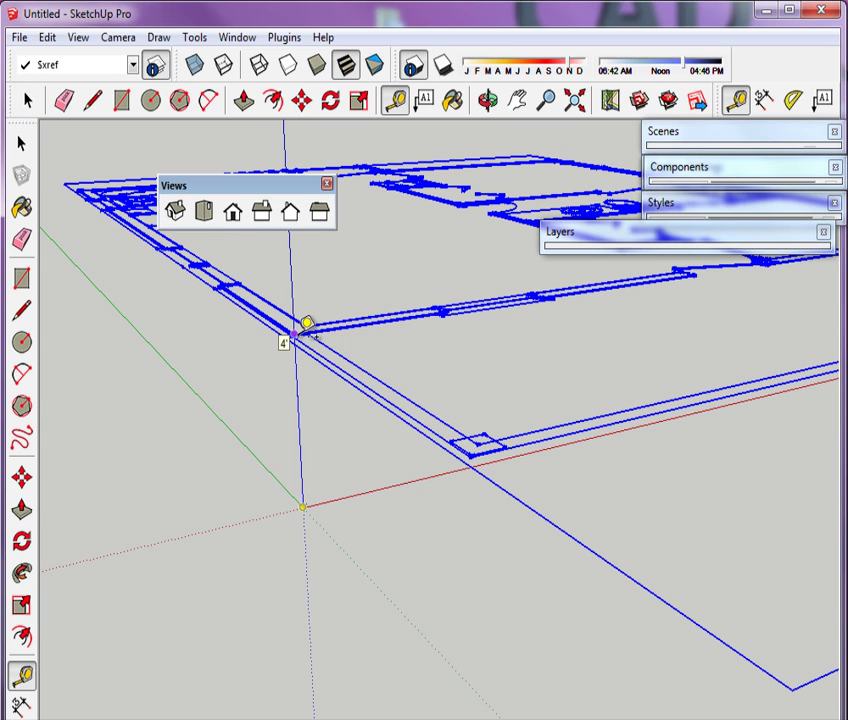
scroll(282, 522, "down", 5)
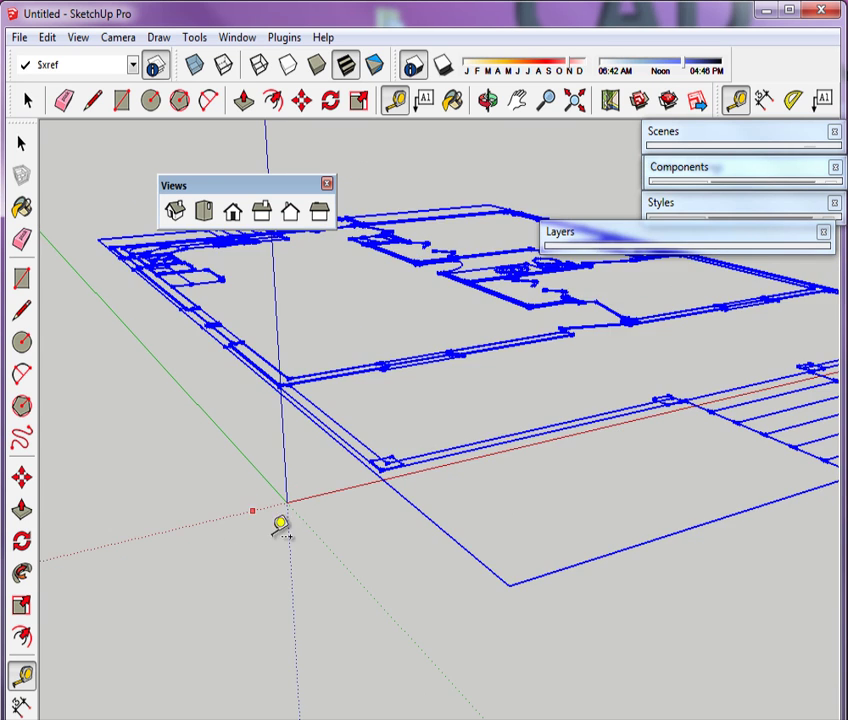
middle_click_drag(375, 515, 439, 634)
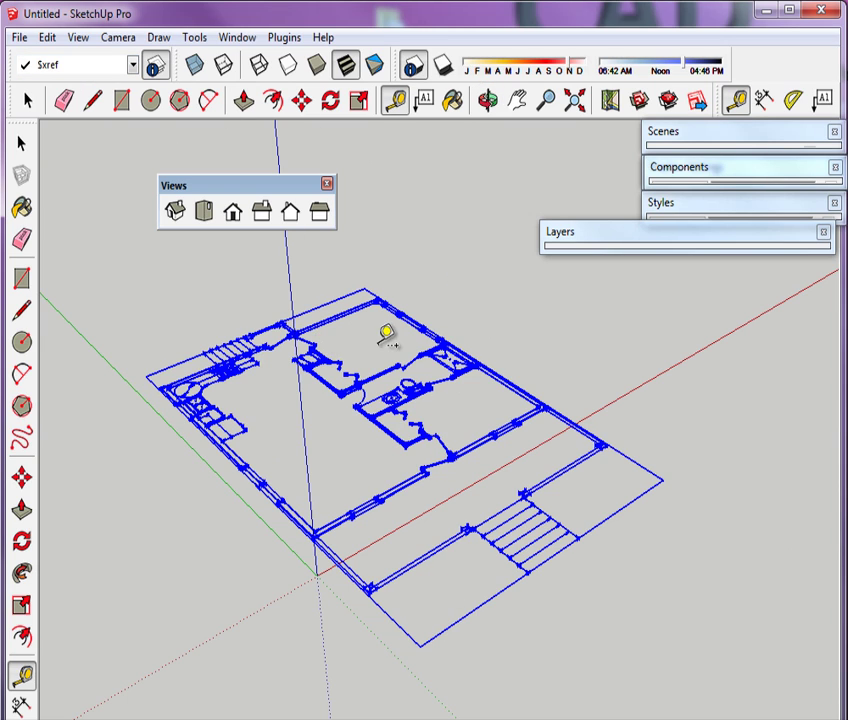
Step: Open the entity information of the dwg-ref component to check its layer and definition name
left_click(22, 143)
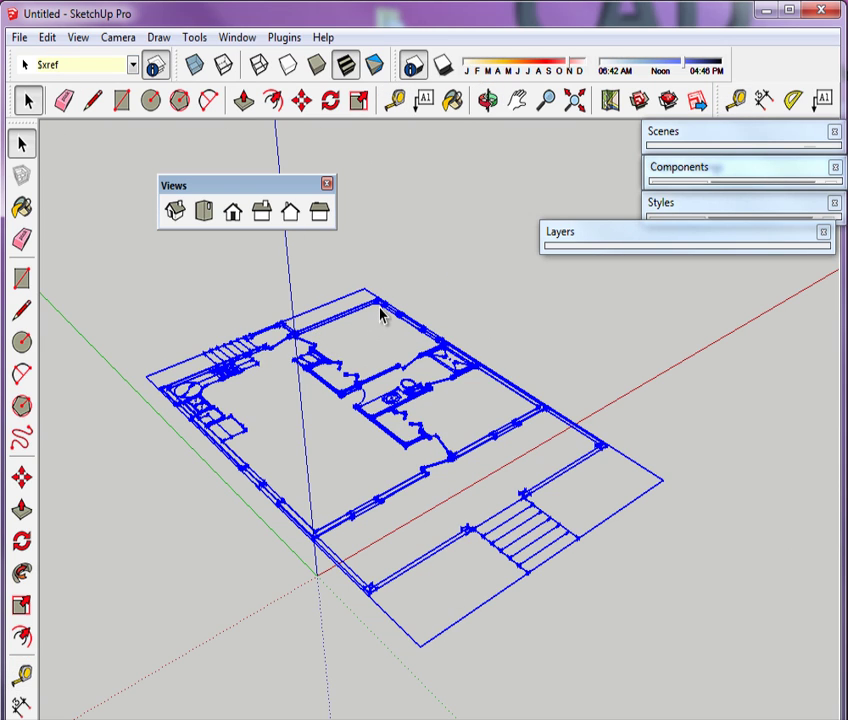
right_click(384, 307)
left_click(430, 300)
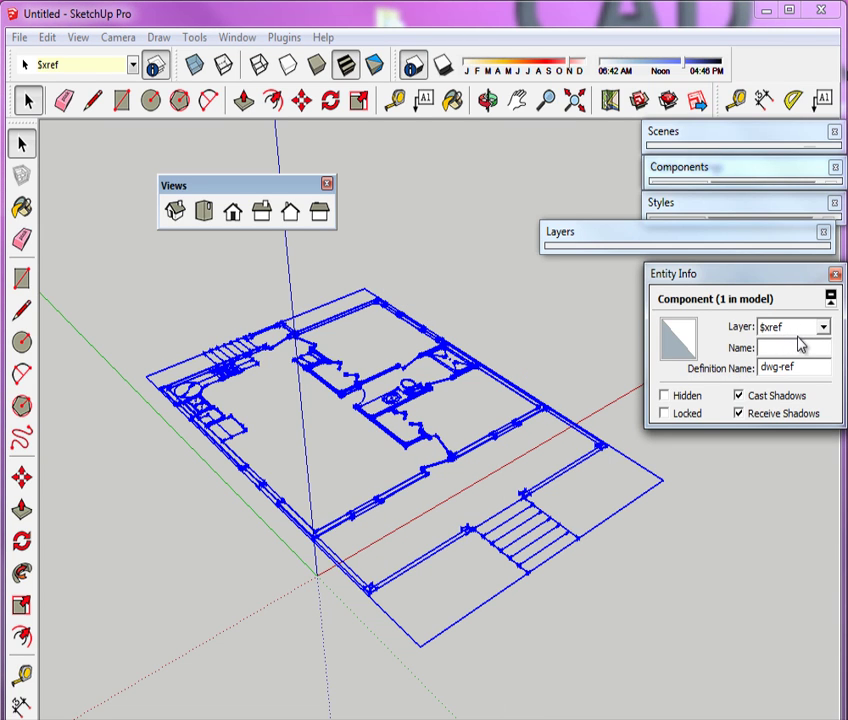
left_click(560, 338)
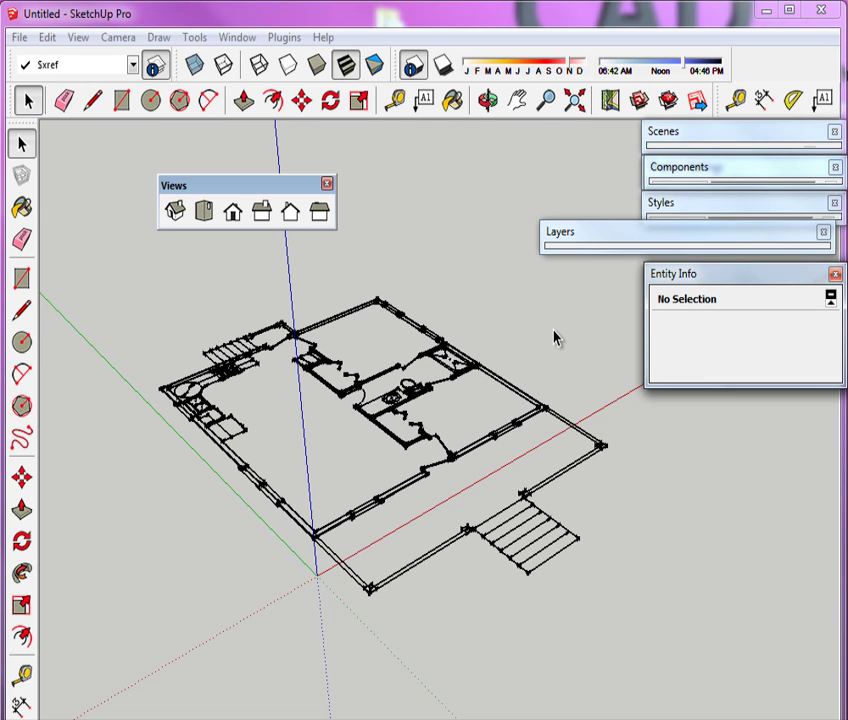
Step: Lock the dwg-ref component and deselect it
left_click(448, 370)
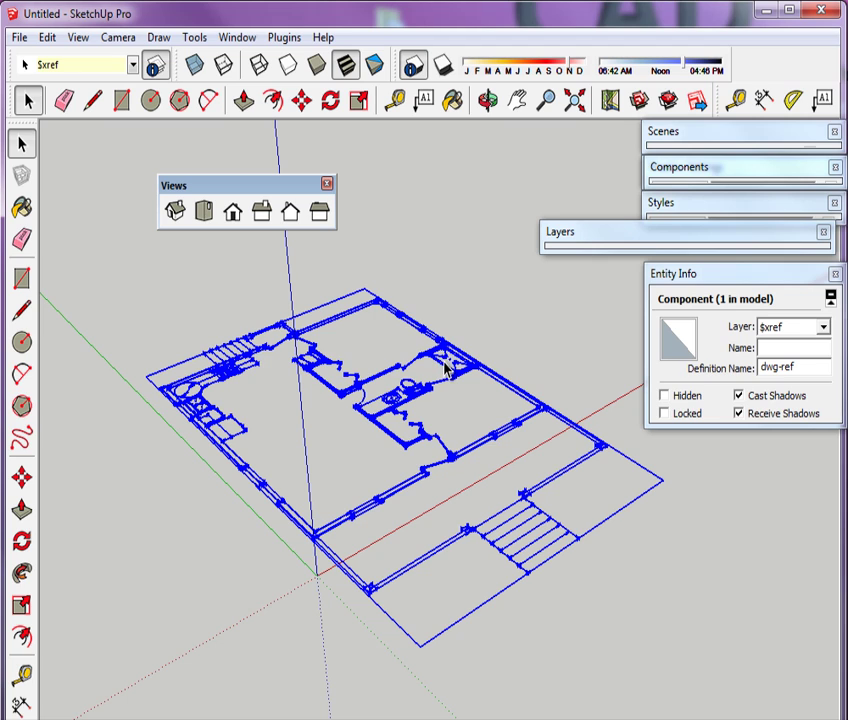
right_click(445, 367)
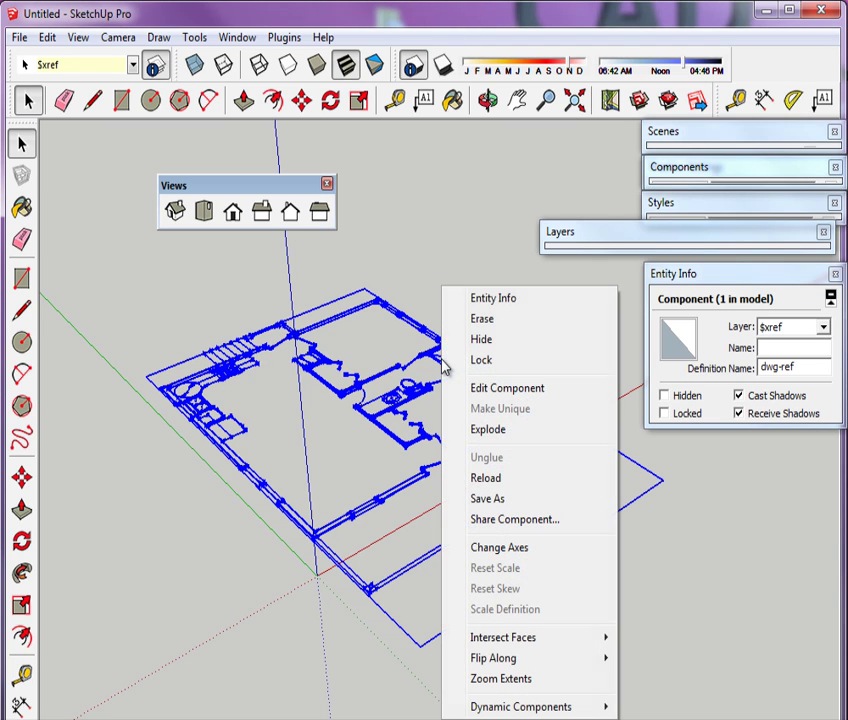
left_click(491, 362)
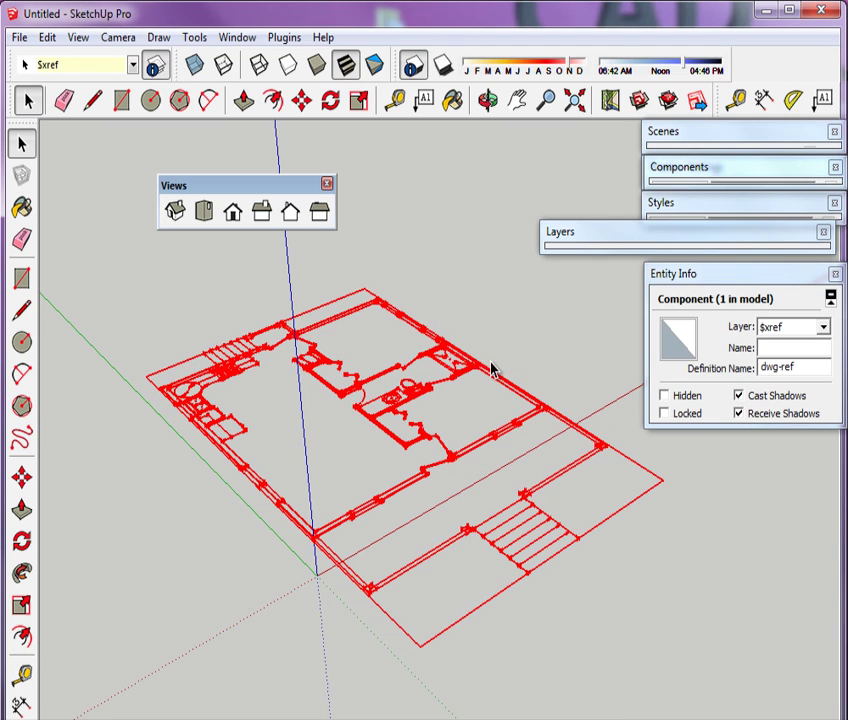
left_click(502, 337)
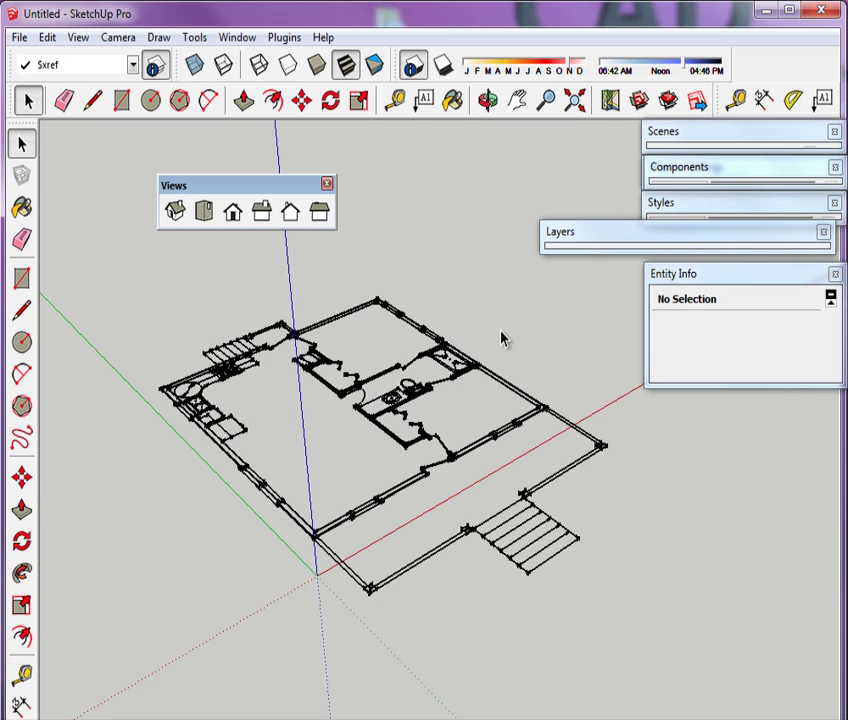
Step: Move the Entity Info and Layers windows out of the way and apply the Default Style to the model
left_click_drag(688, 279, 687, 327)
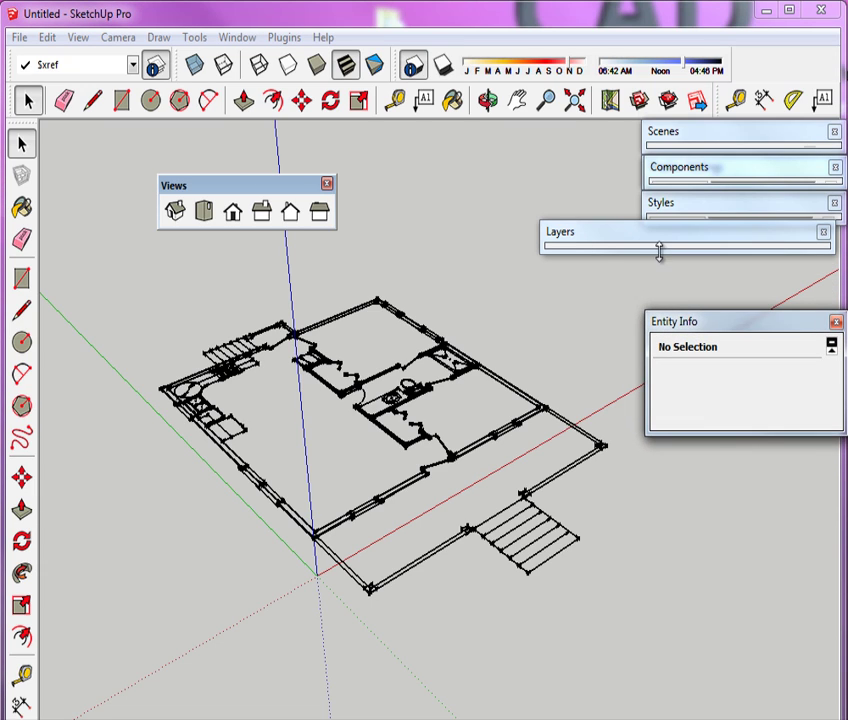
left_click_drag(604, 238, 392, 142)
left_click(704, 212)
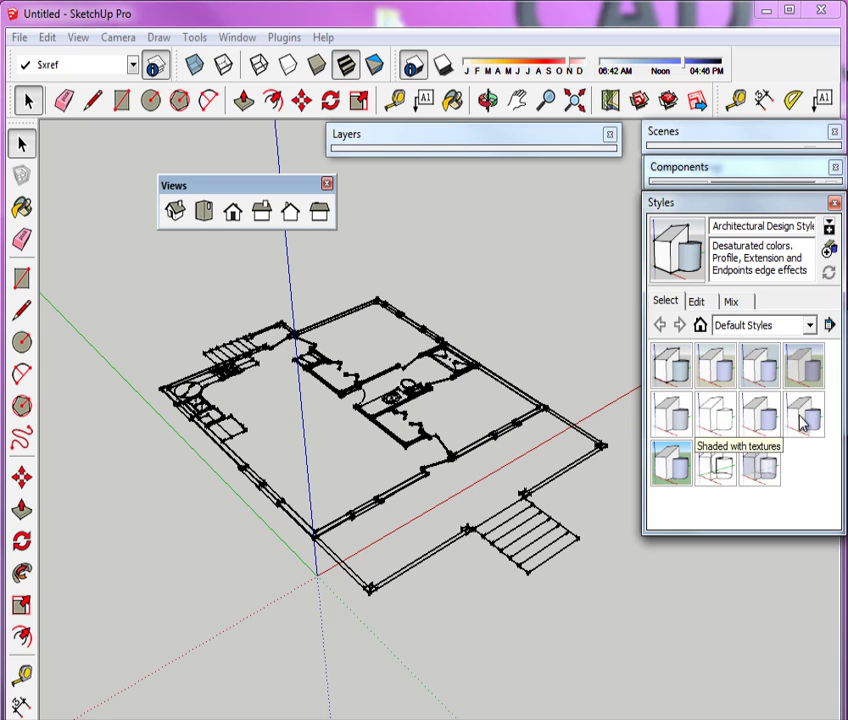
left_click(677, 373)
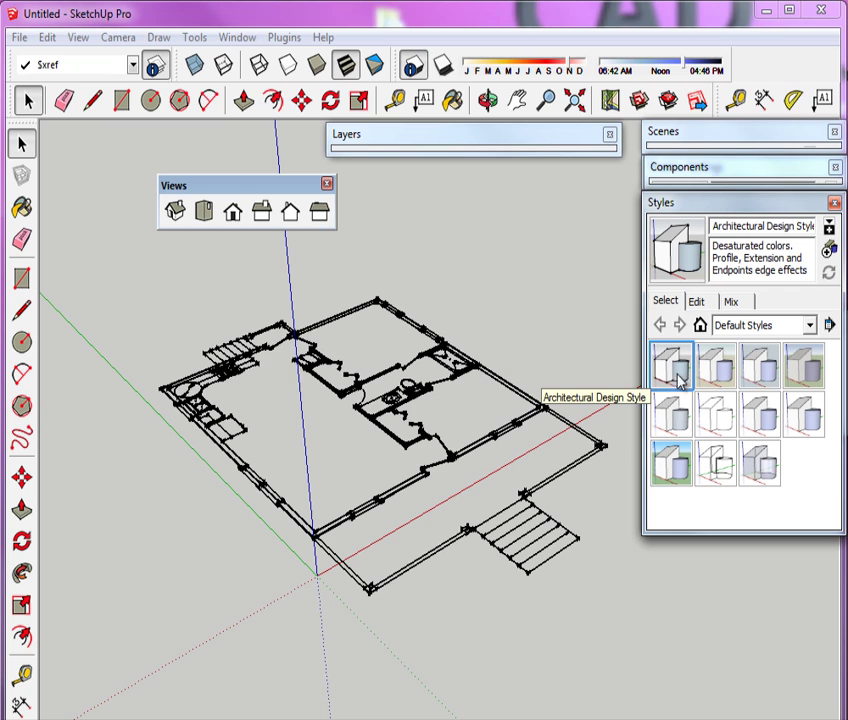
left_click(716, 367)
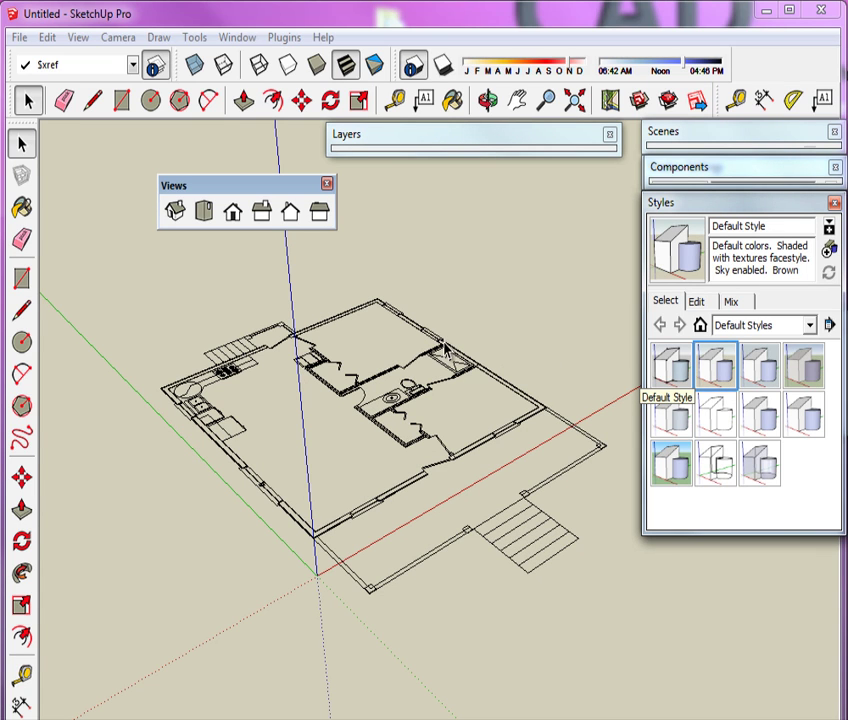
Step: Examine the plan's exterior wall corner up close and review the style's edge and face settings
scroll(380, 300, "up", 6)
mouse_move(400, 292)
middle_mouse_down()
mouse_move(394, 284)
mouse_move(405, 315)
middle_mouse_up()
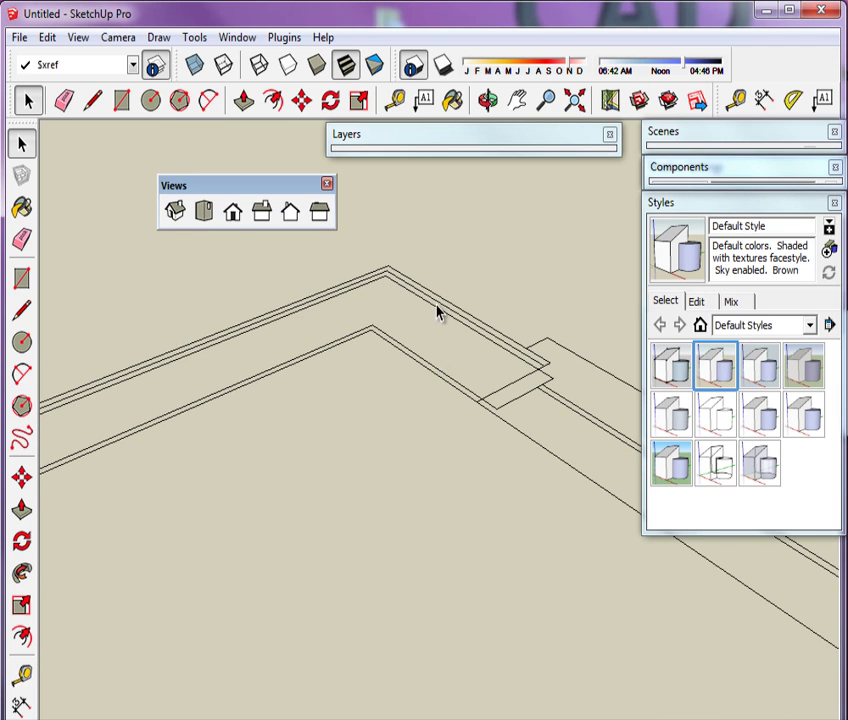
middle_click_drag(436, 309, 458, 346)
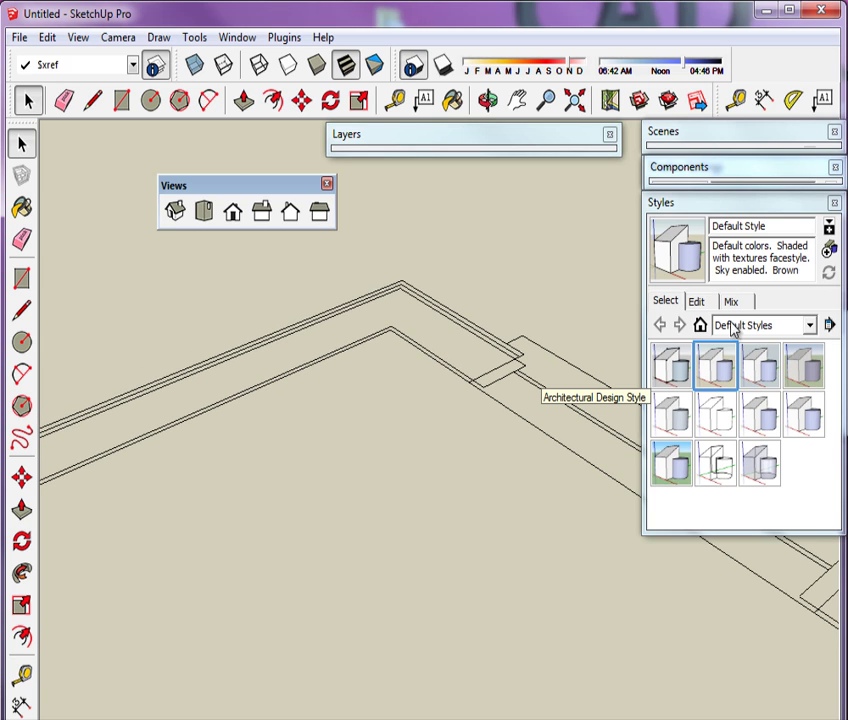
left_click(700, 305)
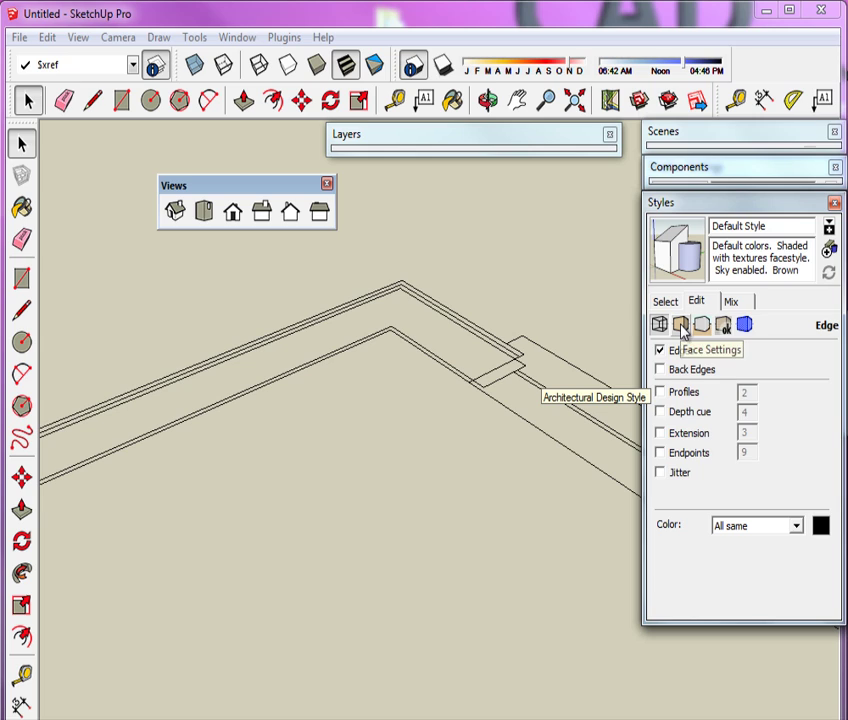
left_click(681, 326)
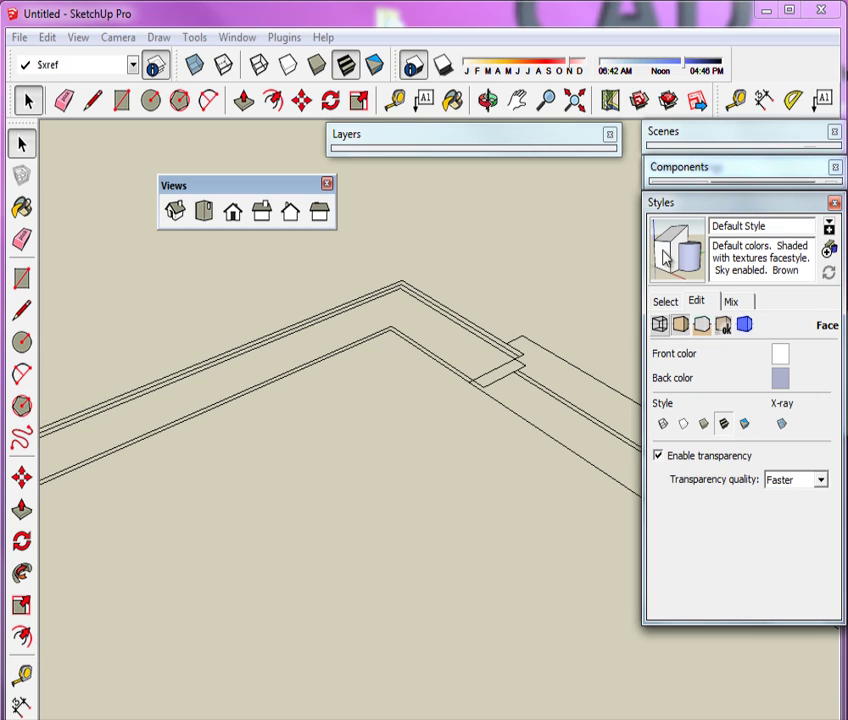
left_click(687, 204)
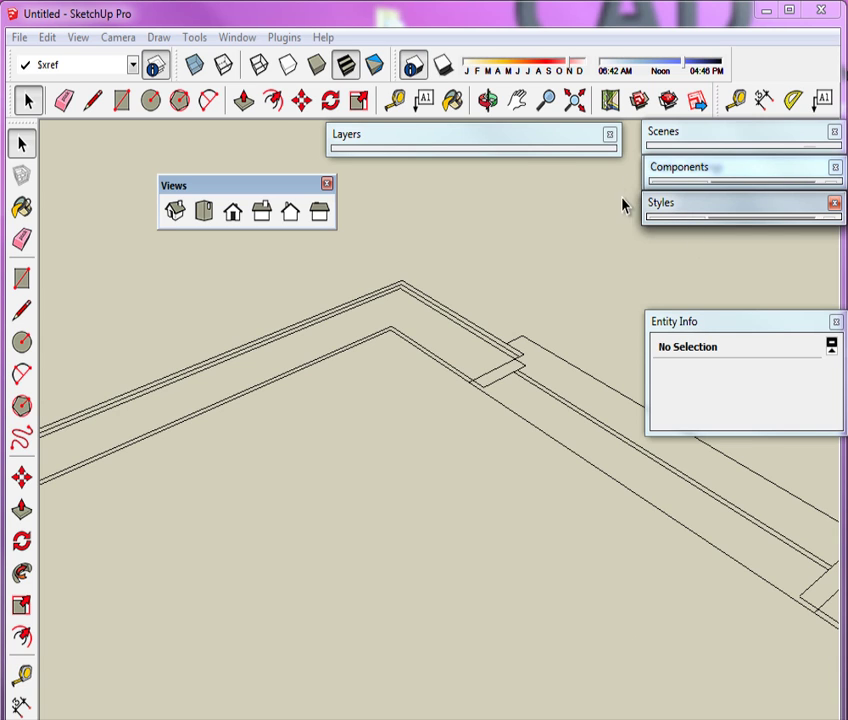
Step: Hide the A-Wall-Comp layer and show it again to check which wall lines belong to it
left_click(534, 144)
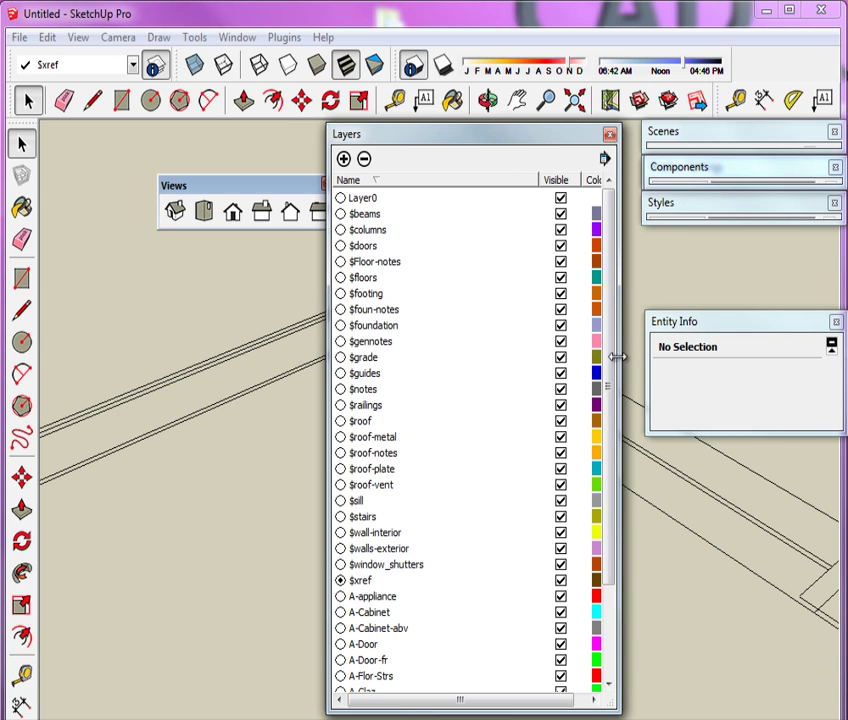
left_click_drag(615, 500, 615, 617)
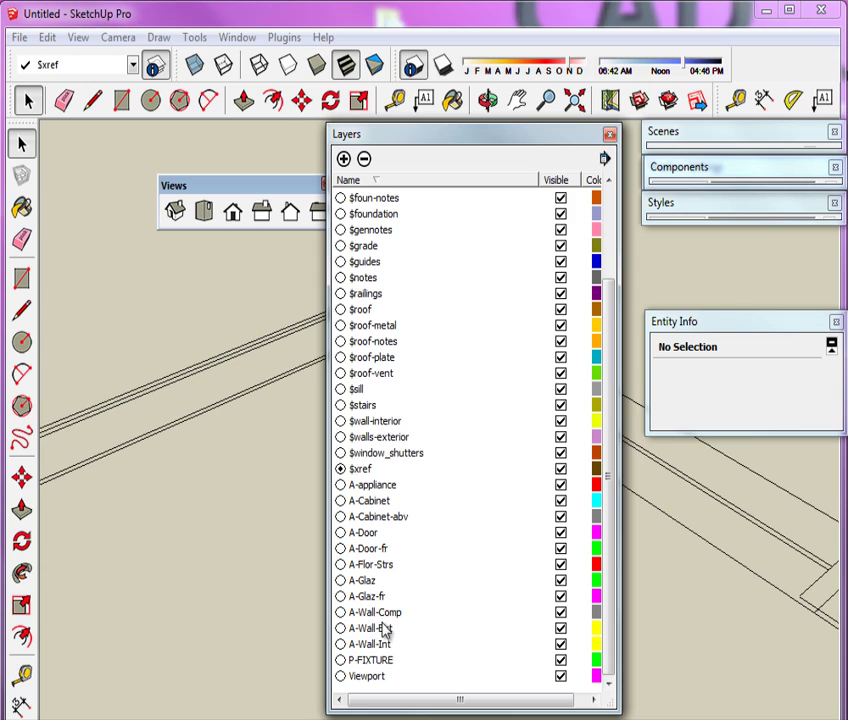
left_click(561, 613)
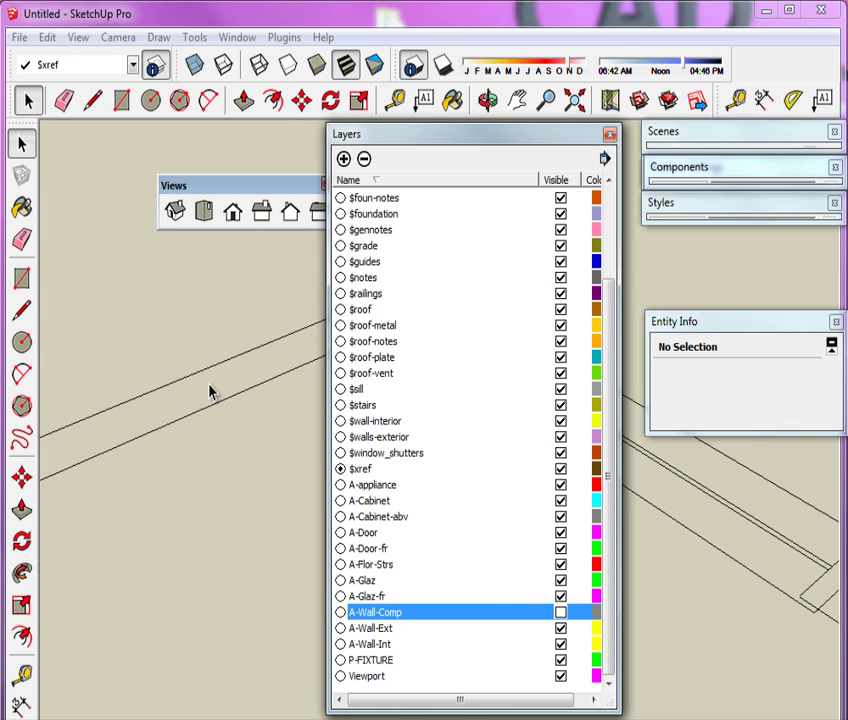
left_click(561, 612)
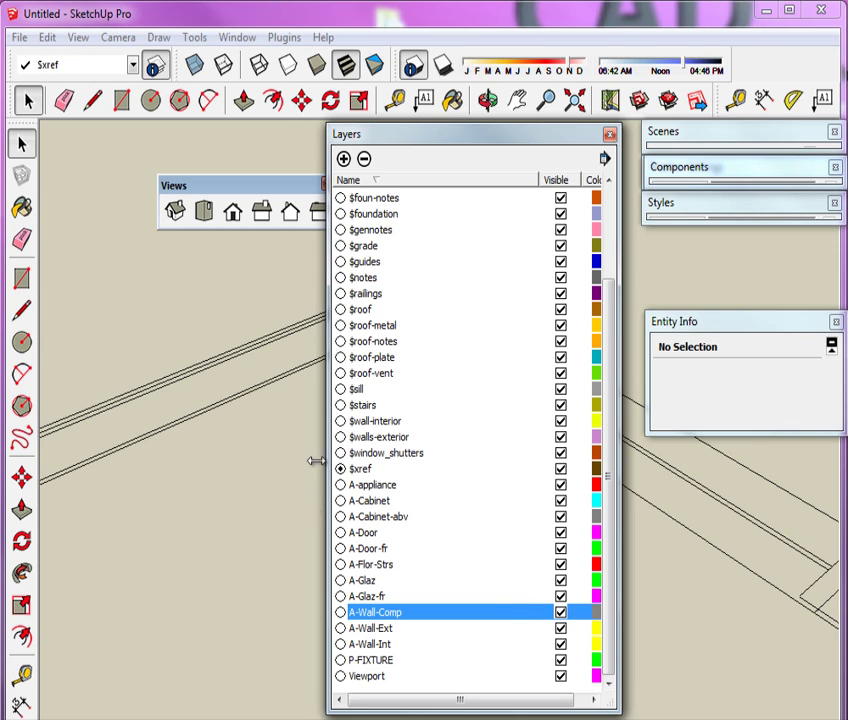
Step: Bring the whole floor plan into view and make Layer0 the current layer
left_click(492, 137)
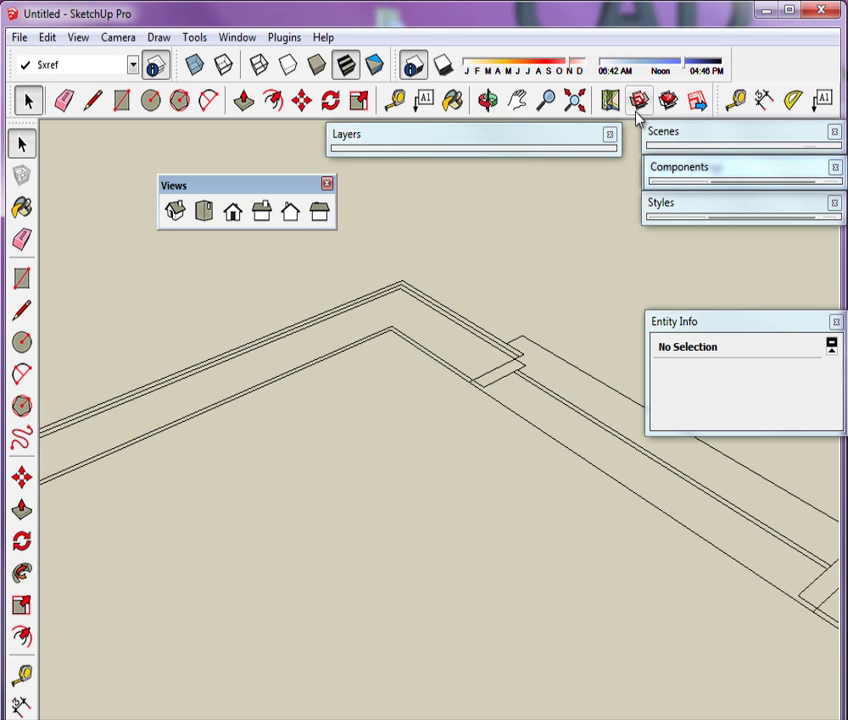
left_click(581, 108)
middle_click_drag(454, 373, 437, 497)
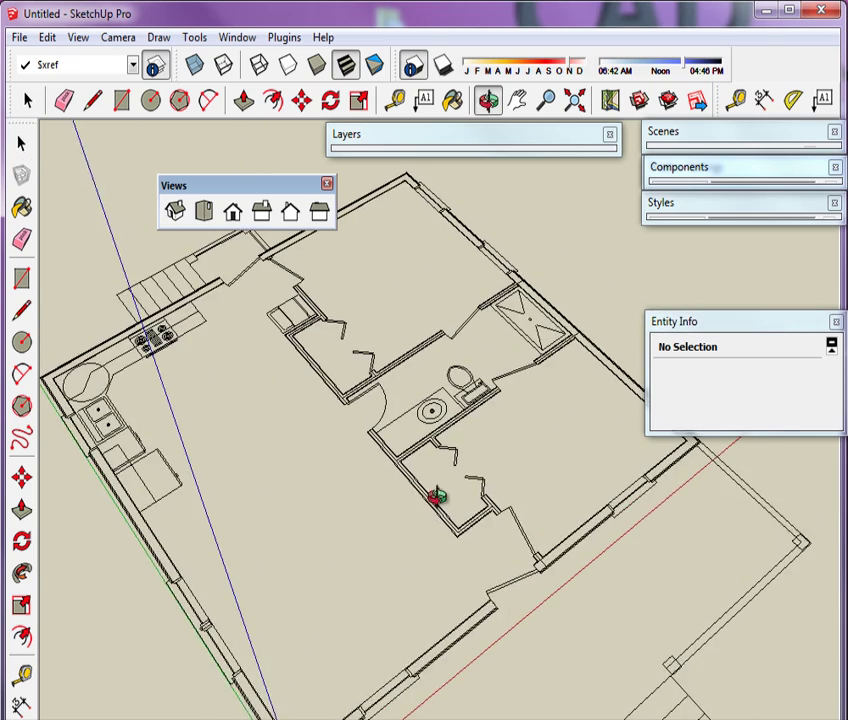
scroll(441, 278, "down", 4)
scroll(379, 397, "up", 2)
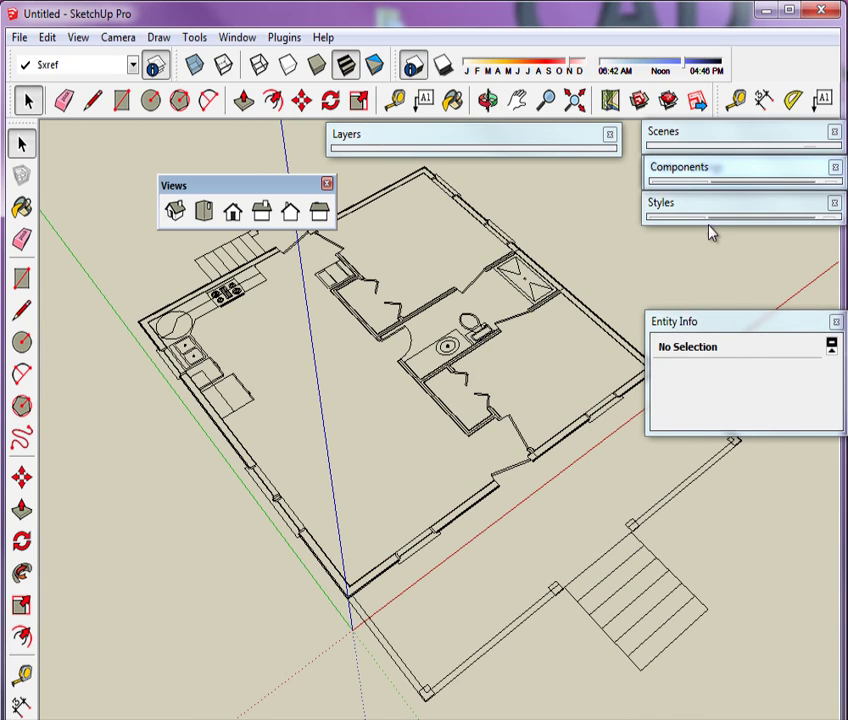
left_click(565, 145)
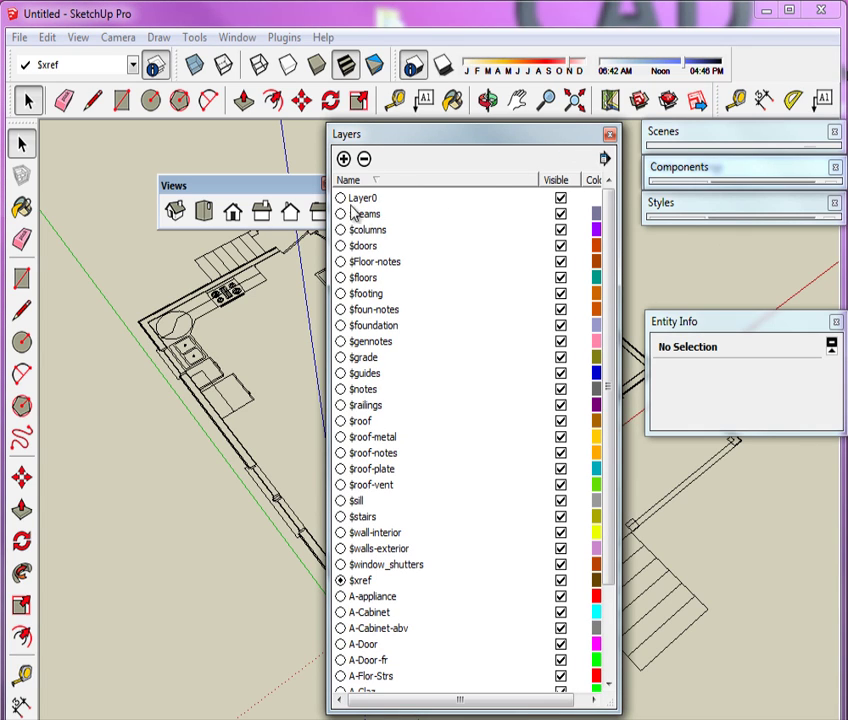
left_click(341, 199)
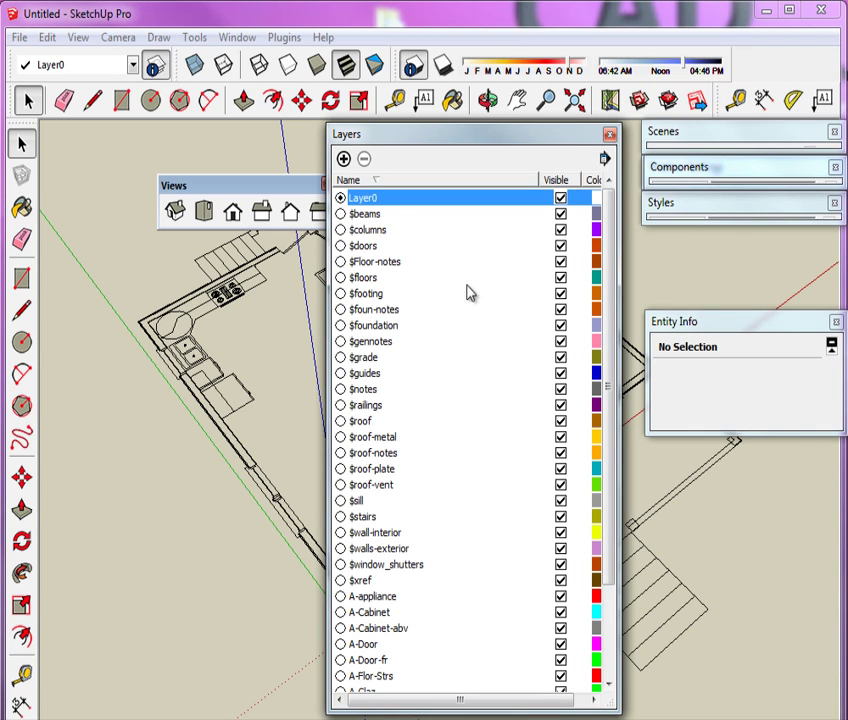
Step: Hide the $xref layer and show it again to check that it controls the whole reference plan
scroll(608, 510, "down", 3)
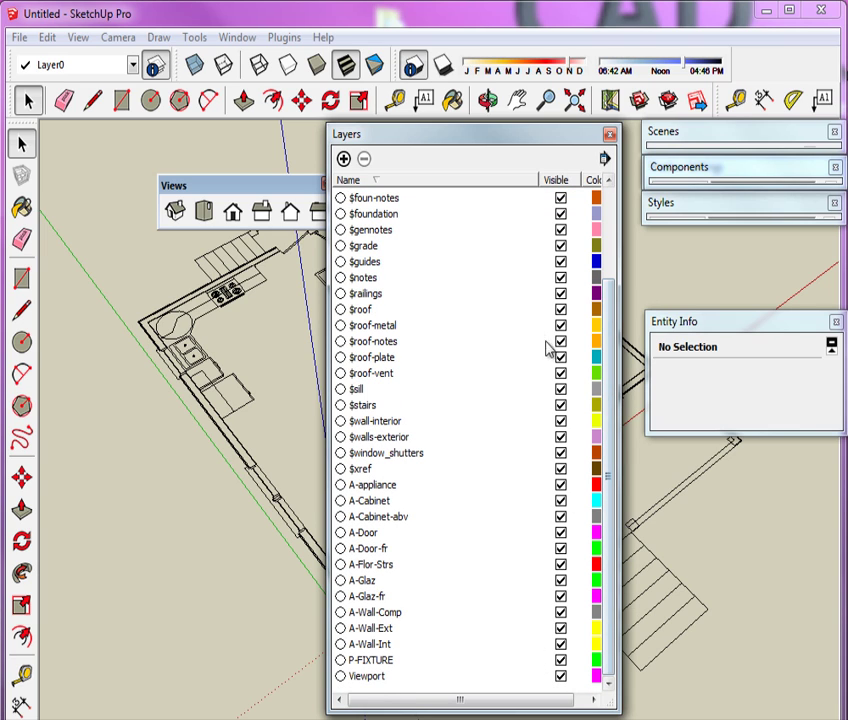
left_click(562, 472)
left_click(561, 470)
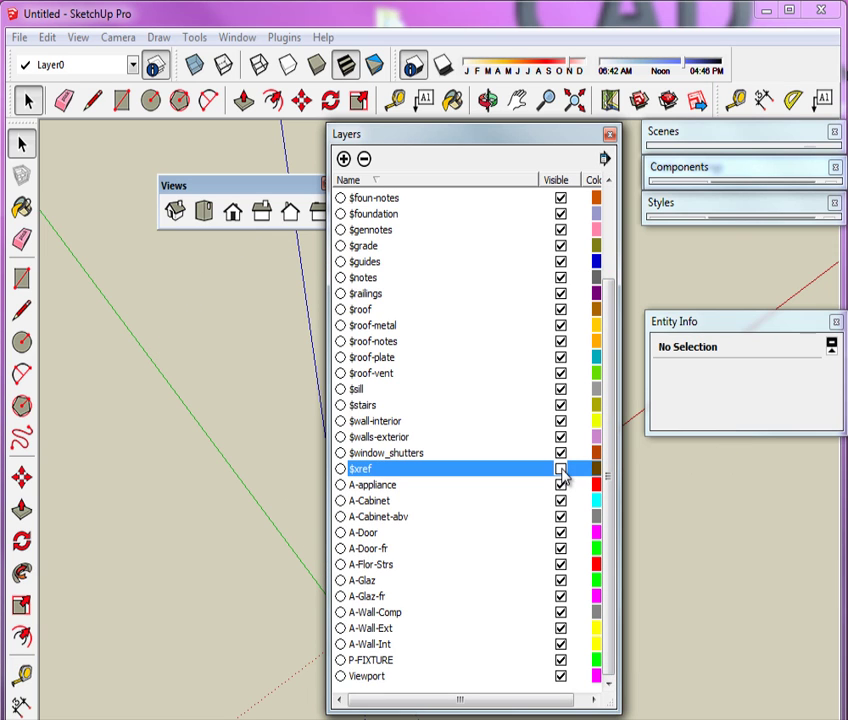
left_click_drag(437, 137, 630, 128)
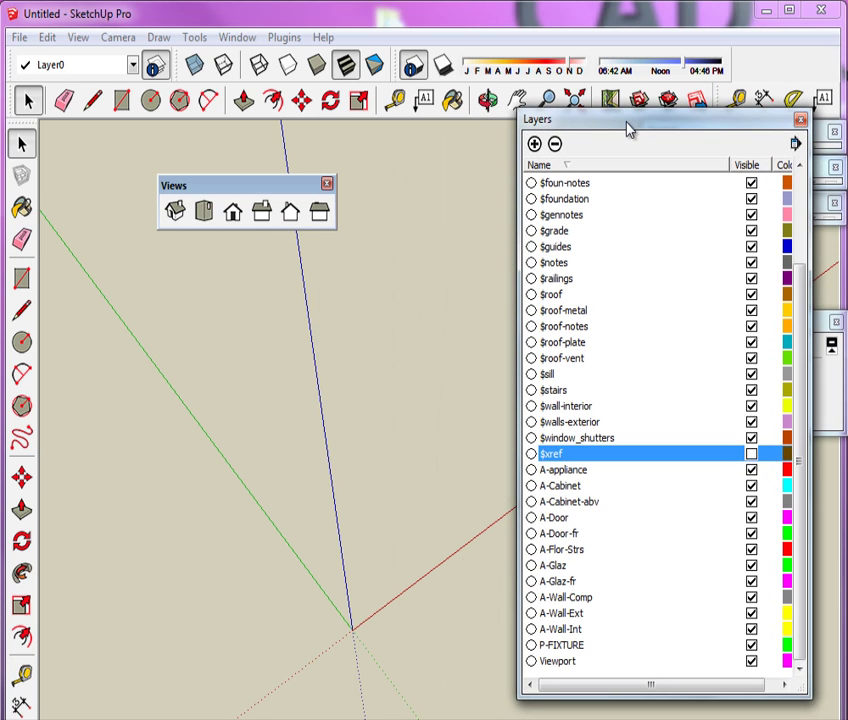
left_click(751, 454)
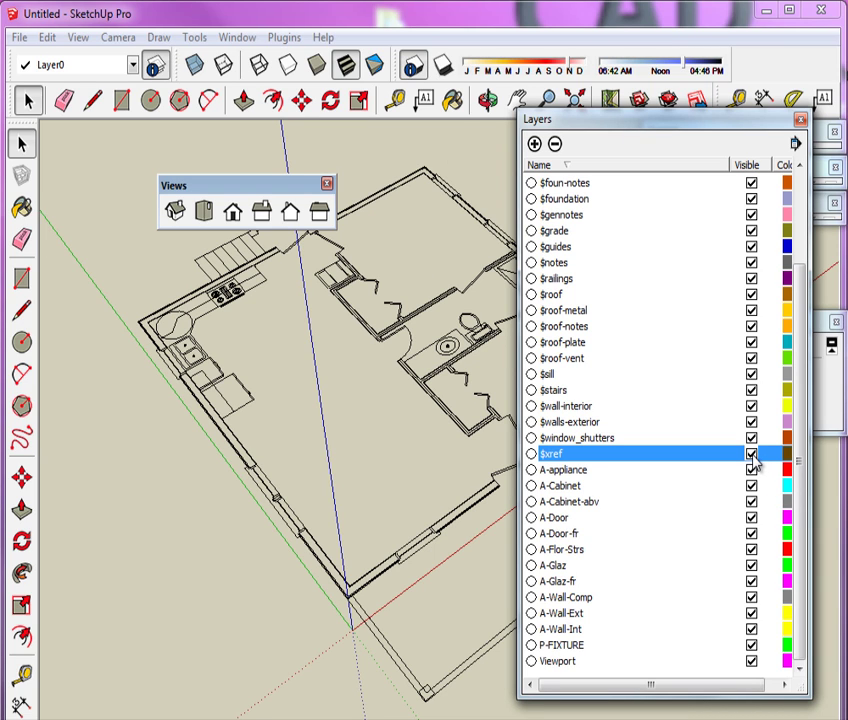
Step: Toggle the A-Door-fr and A-Flor-Strs layers off and on to check which plan lines they control
left_click(751, 533)
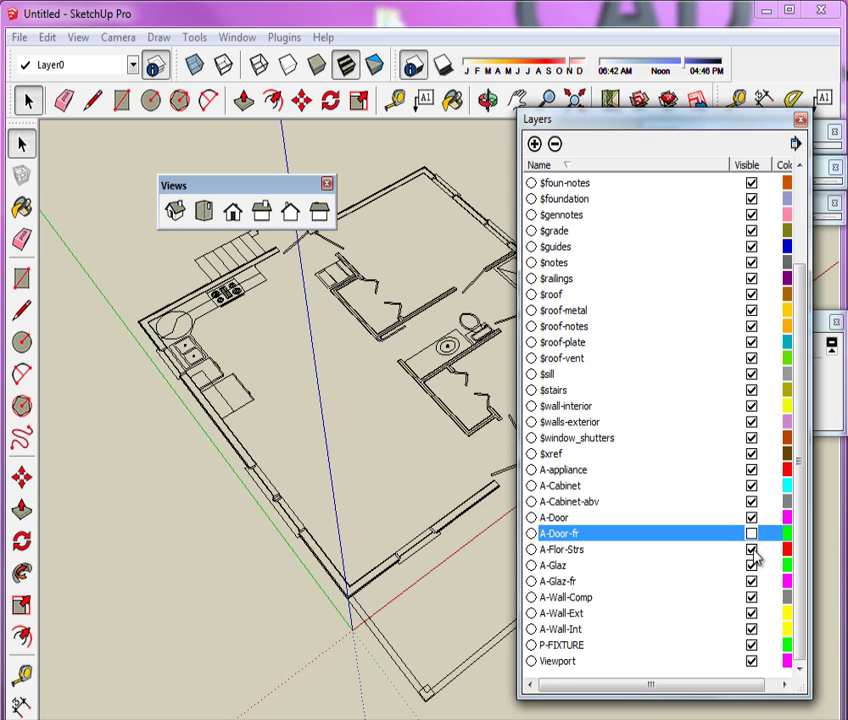
left_click(753, 549)
left_click(752, 534)
left_click(753, 549)
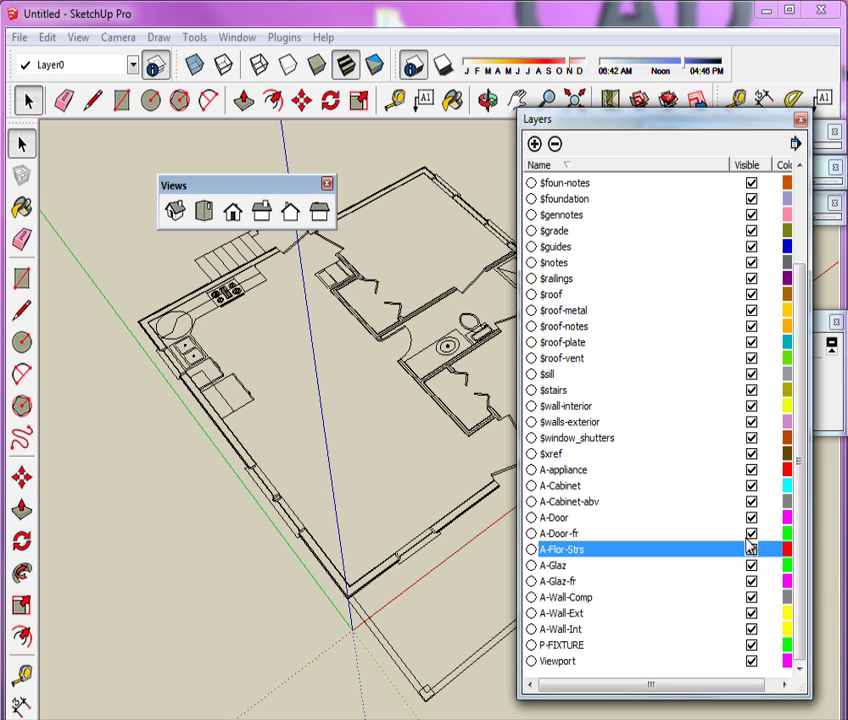
Step: Collapse the Layers window and move it and the Views toolbar clear of the floor plan
left_click(636, 122)
left_click_drag(630, 140, 655, 252)
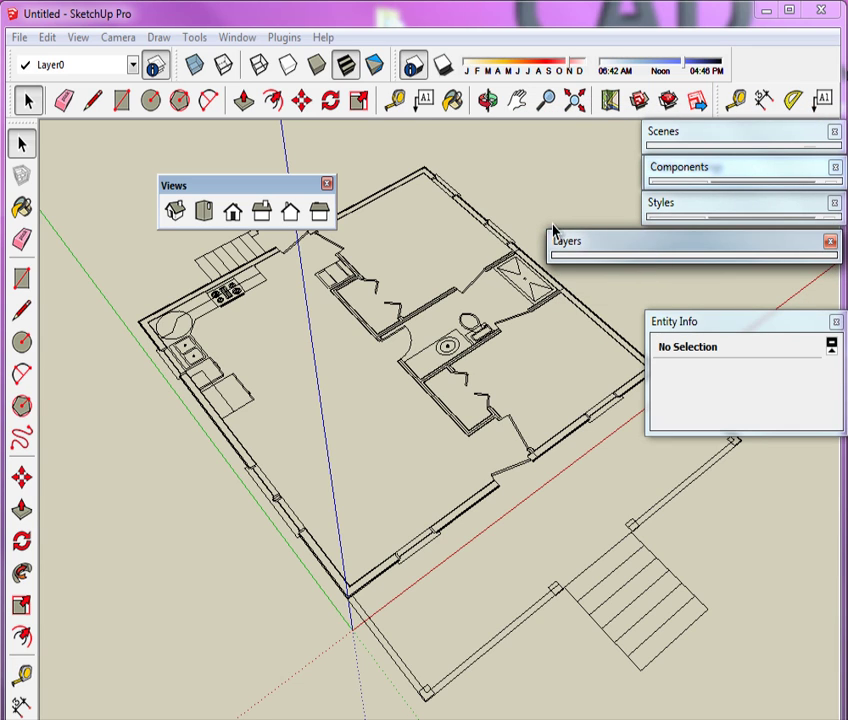
left_click_drag(220, 184, 128, 140)
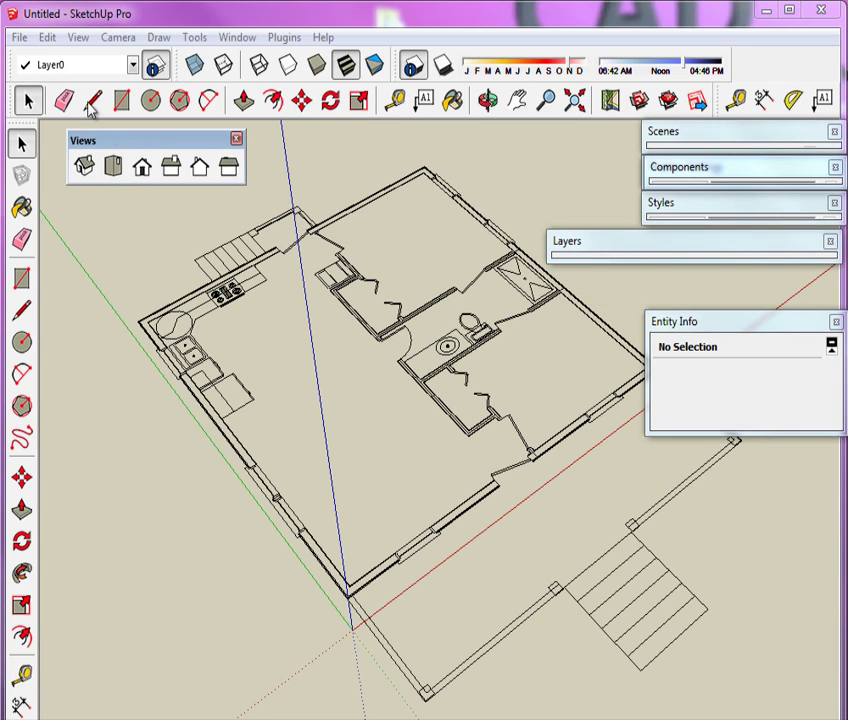
Step: Save the model as House in the Cottage House Model folder
left_click(19, 37)
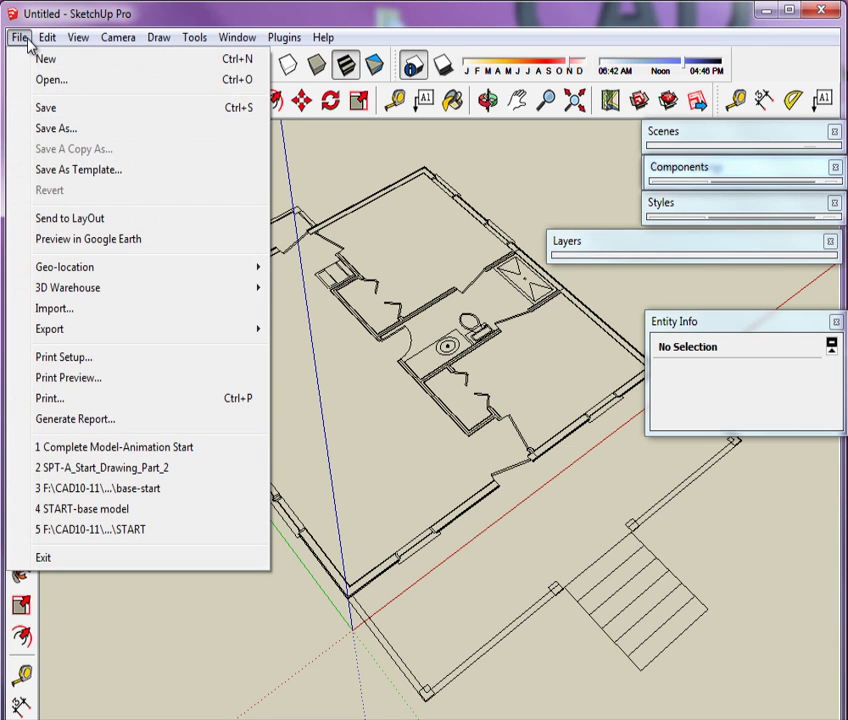
left_click(64, 129)
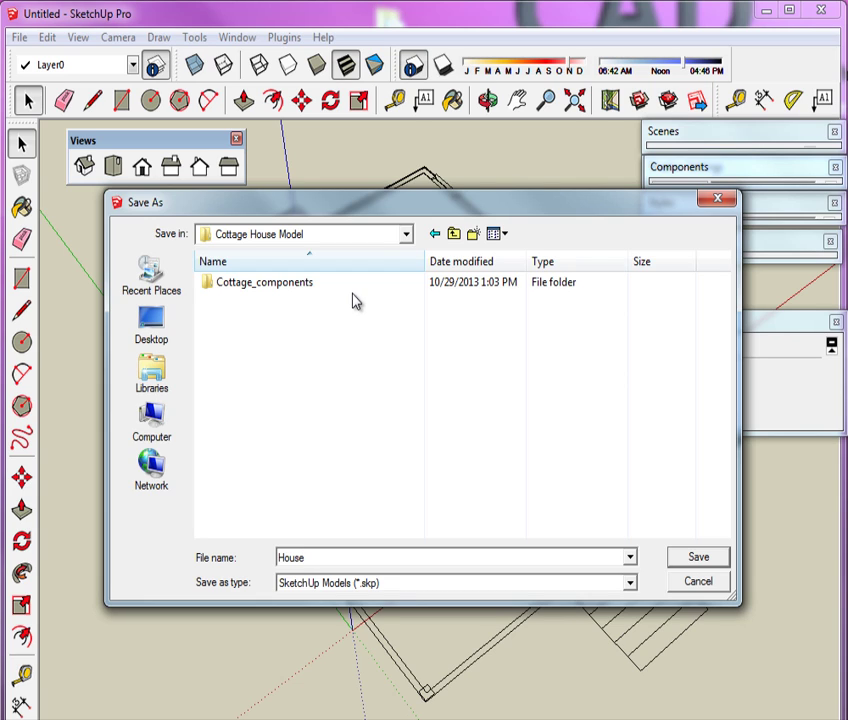
left_click(692, 566)
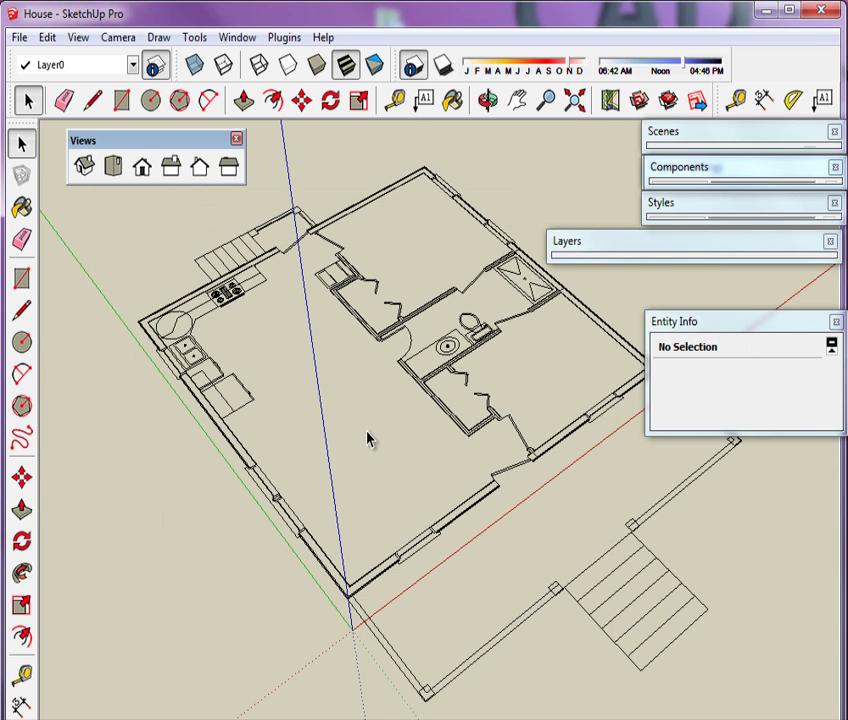
Step: Narrow the Layers window to match the other windows and place Entity Info directly beneath it
left_click_drag(551, 240, 640, 250)
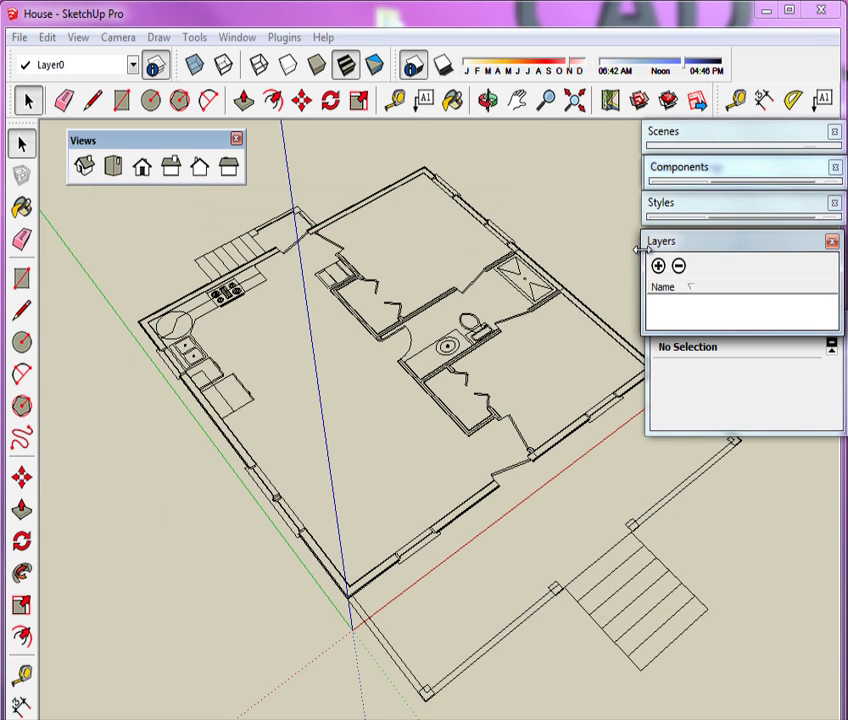
left_click(711, 413)
mouse_move(716, 333)
left_mouse_down()
mouse_move(716, 396)
mouse_move(714, 352)
left_mouse_up()
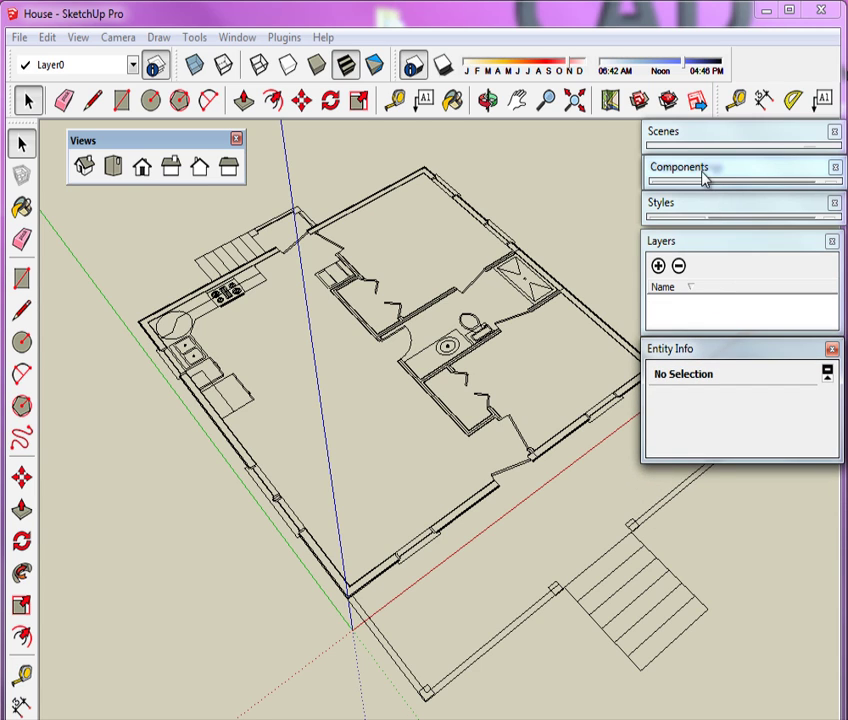
Step: Move the Components window over the drawing area, expand it and review the available component collections
left_click_drag(705, 174, 415, 172)
left_click(403, 159)
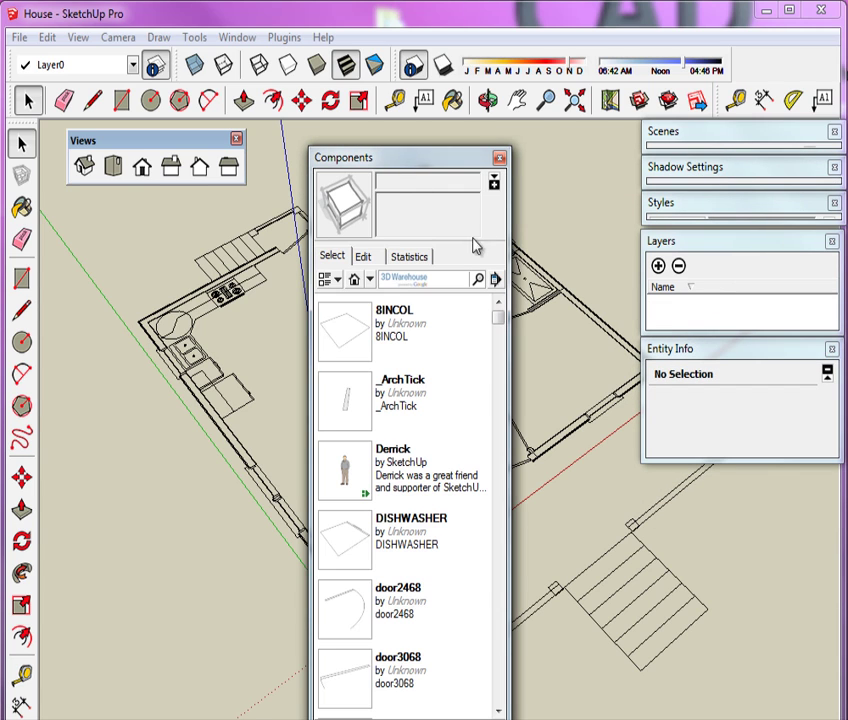
left_click(369, 280)
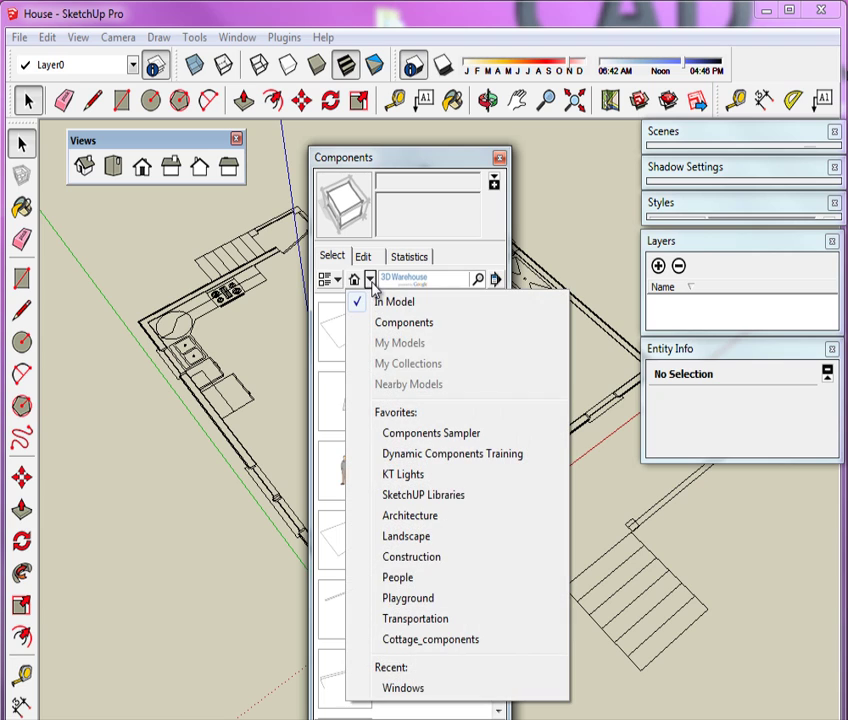
left_click(467, 247)
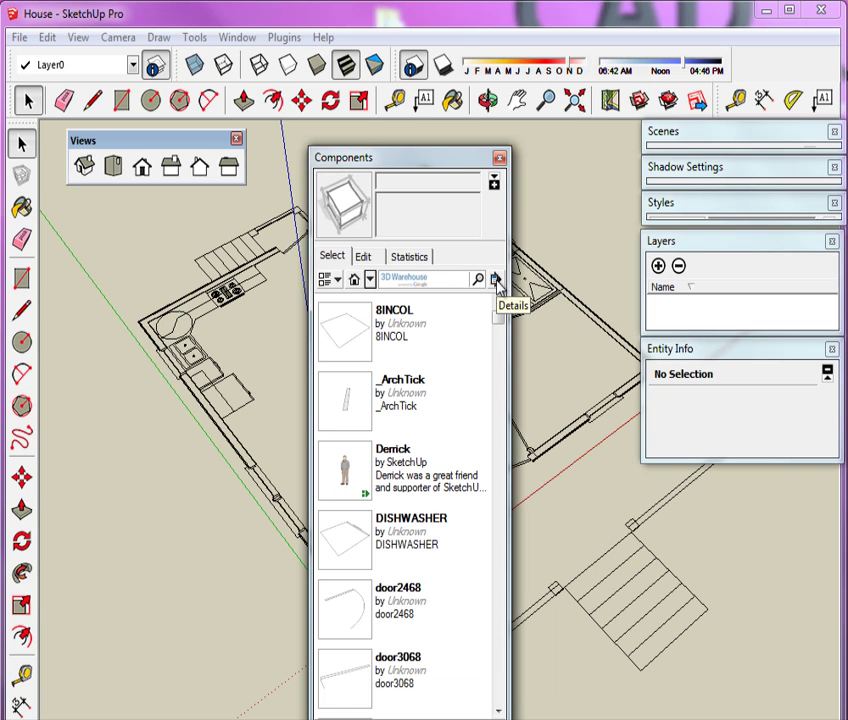
Step: Start opening a local component collection and browse the network to the Users > Public folder on TEACHER2
left_click(496, 281)
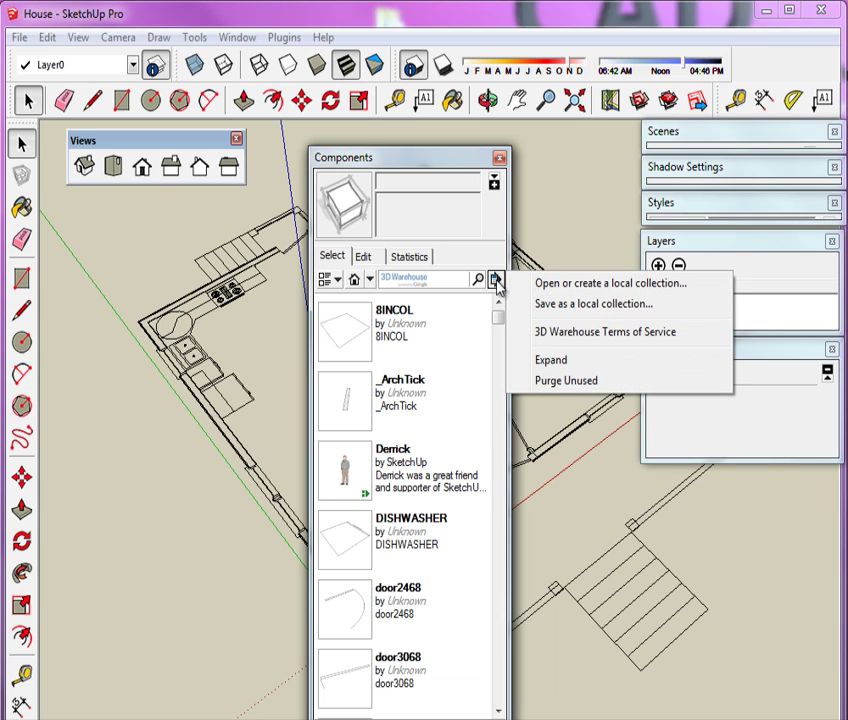
left_click(587, 288)
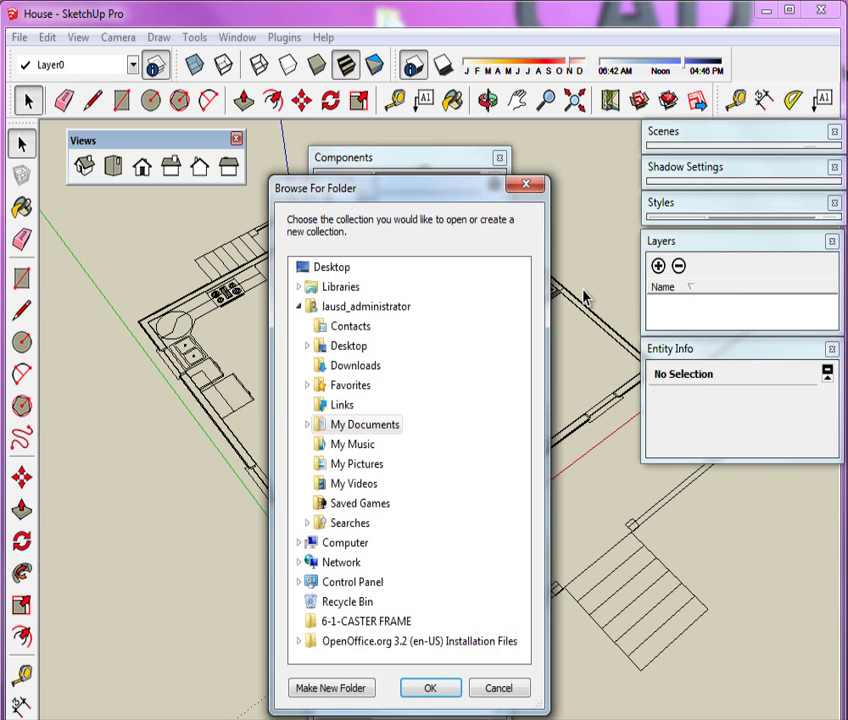
left_click(300, 307)
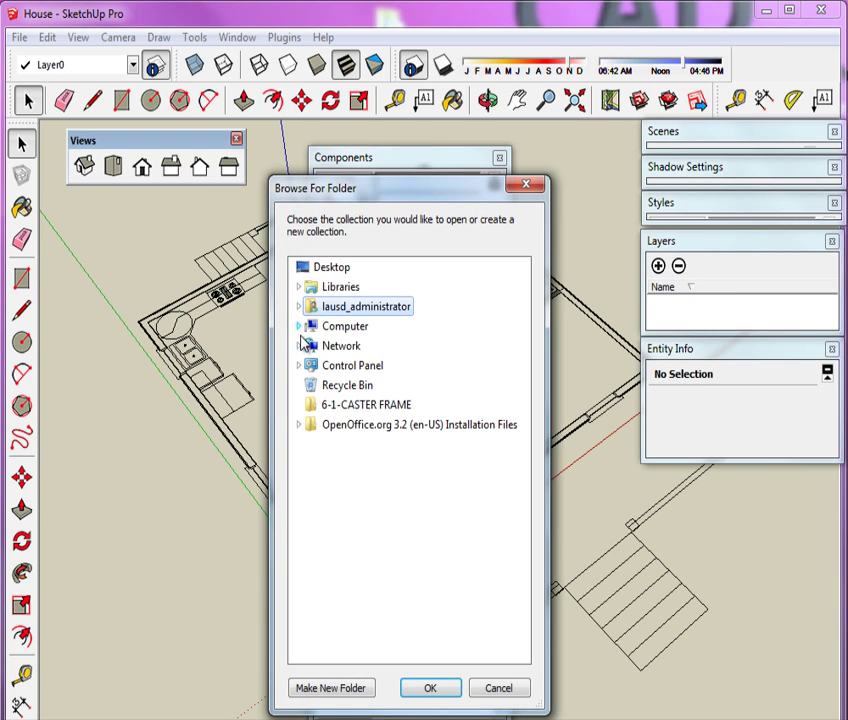
left_click(298, 345)
scroll(341, 560, "down", 20)
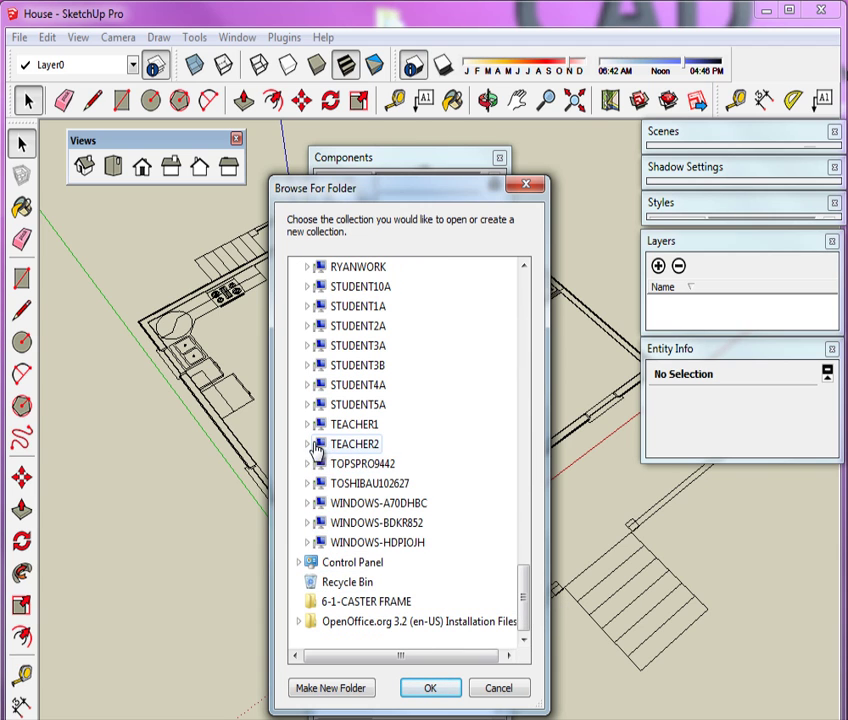
left_click(307, 444)
left_click(316, 483)
left_click(324, 523)
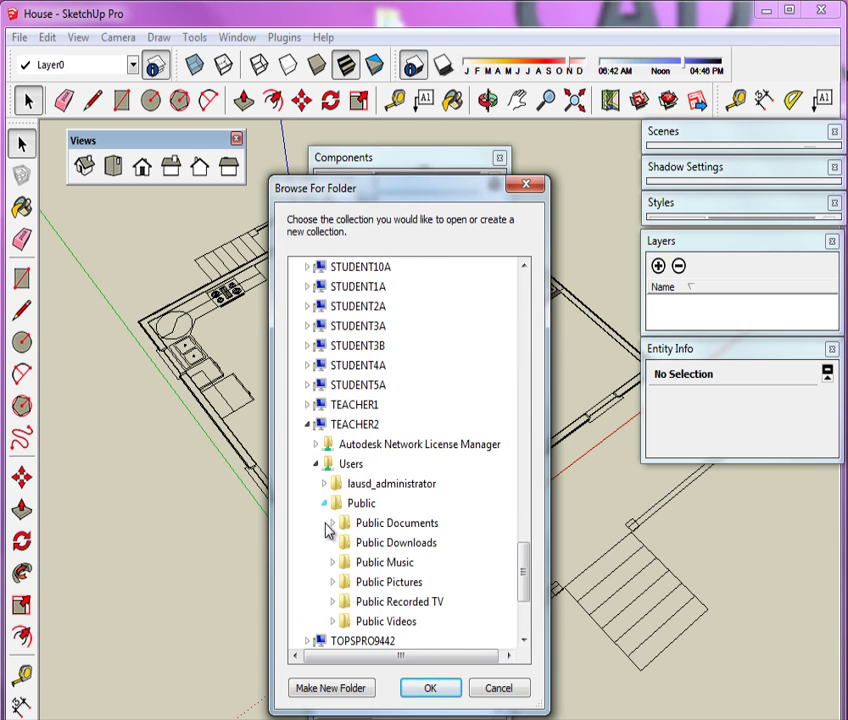
Step: Open Cottage_components as the collection from Public Documents > ArchCAD Basics > DC-6 Modeling from a DWG > Cottage House Model
scroll(332, 525, "down", 3)
left_click(335, 346)
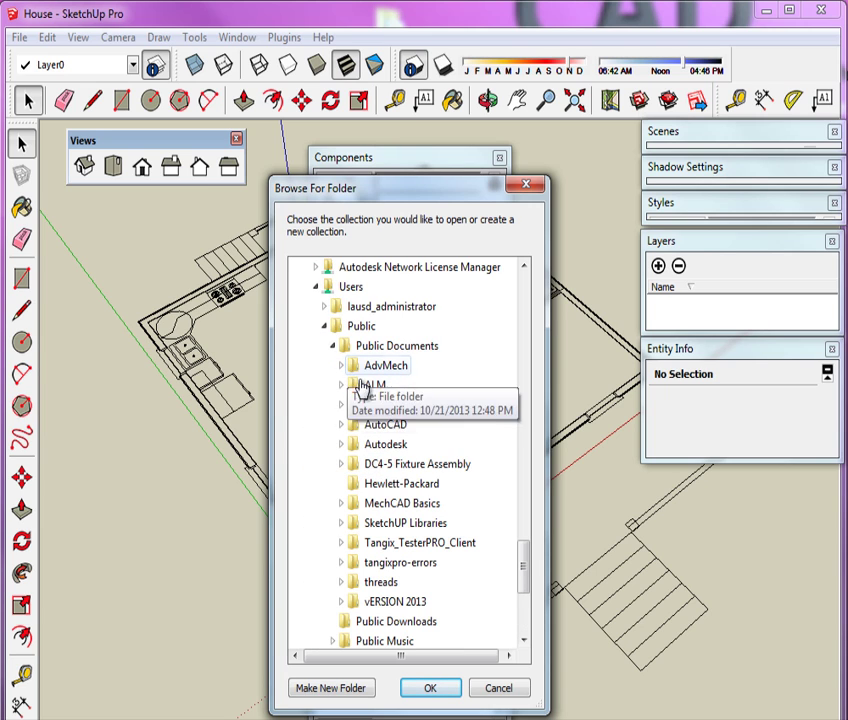
left_click(341, 405)
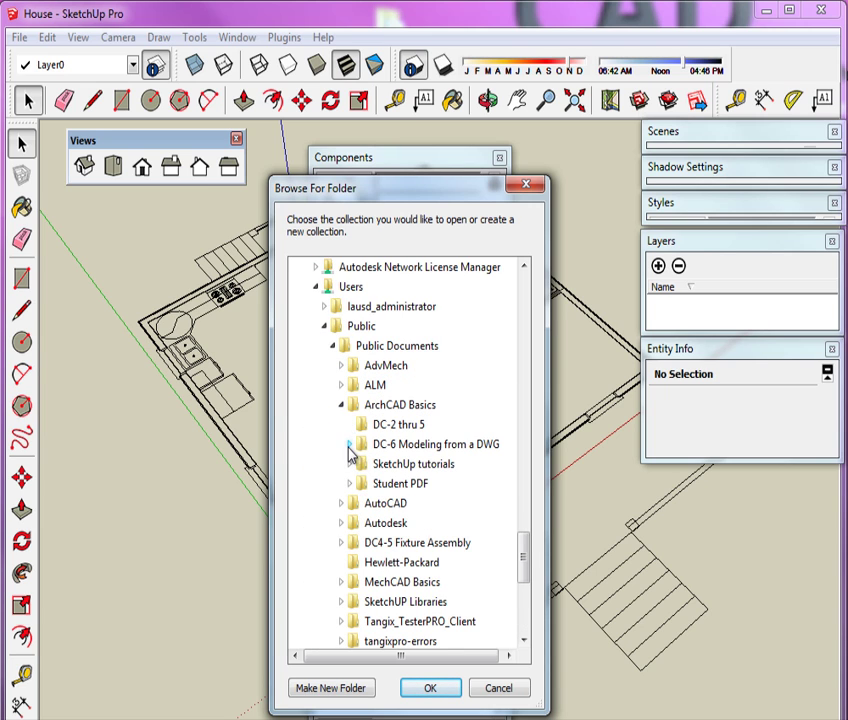
left_click(350, 446)
left_click(359, 504)
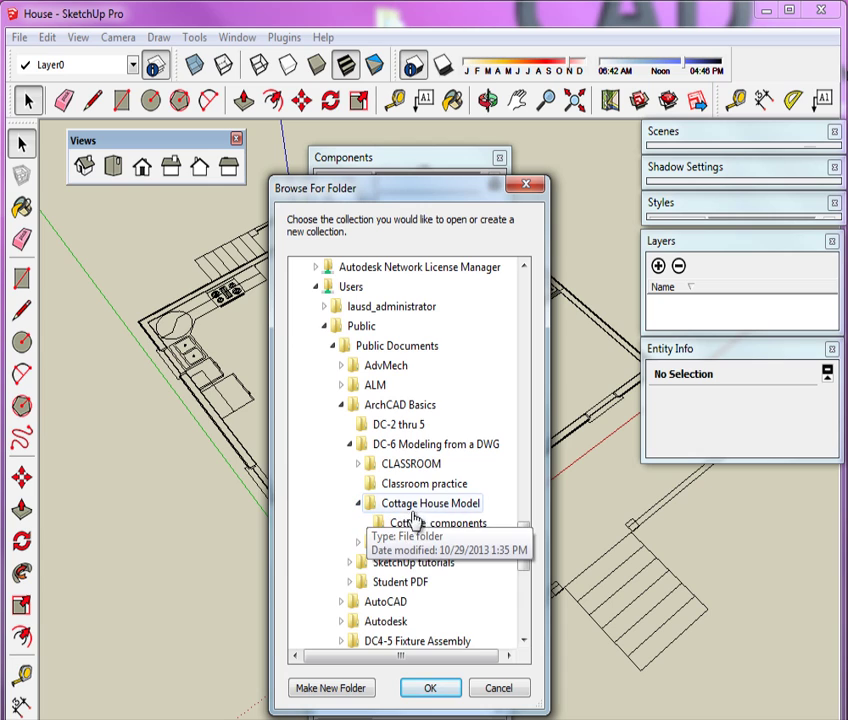
scroll(446, 528, "down", 1)
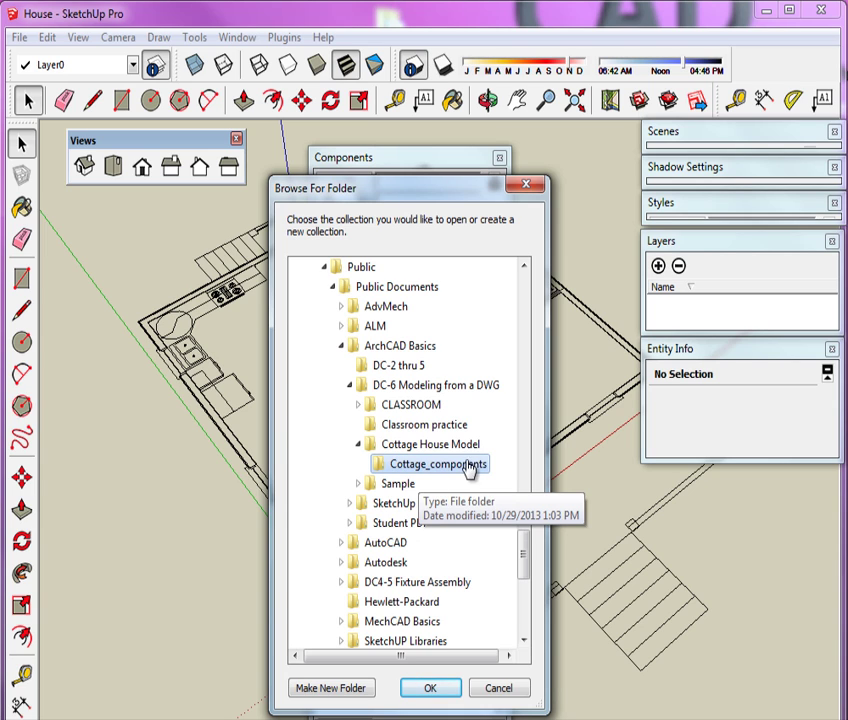
left_click(431, 690)
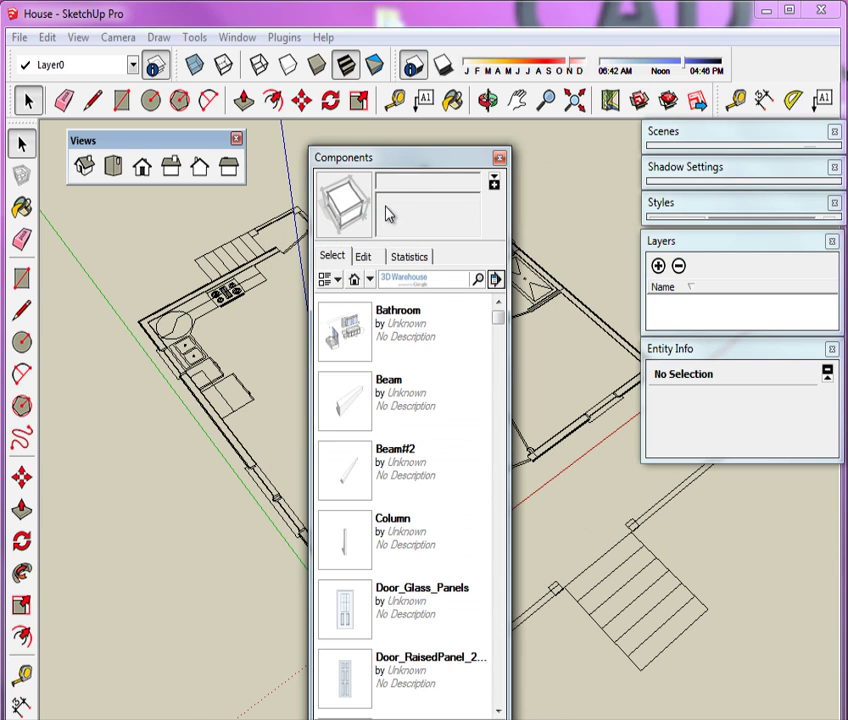
Step: Check the collection list for Cottage_components, then collapse the Components window and move it closer to the other windows
left_click_drag(395, 155, 395, 115)
left_click(370, 239)
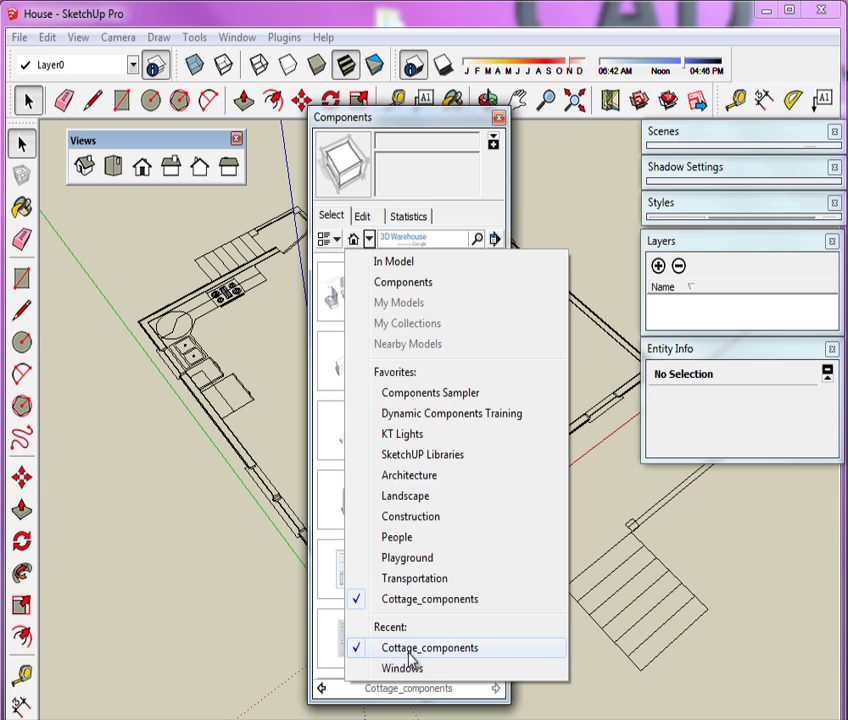
left_click(456, 120)
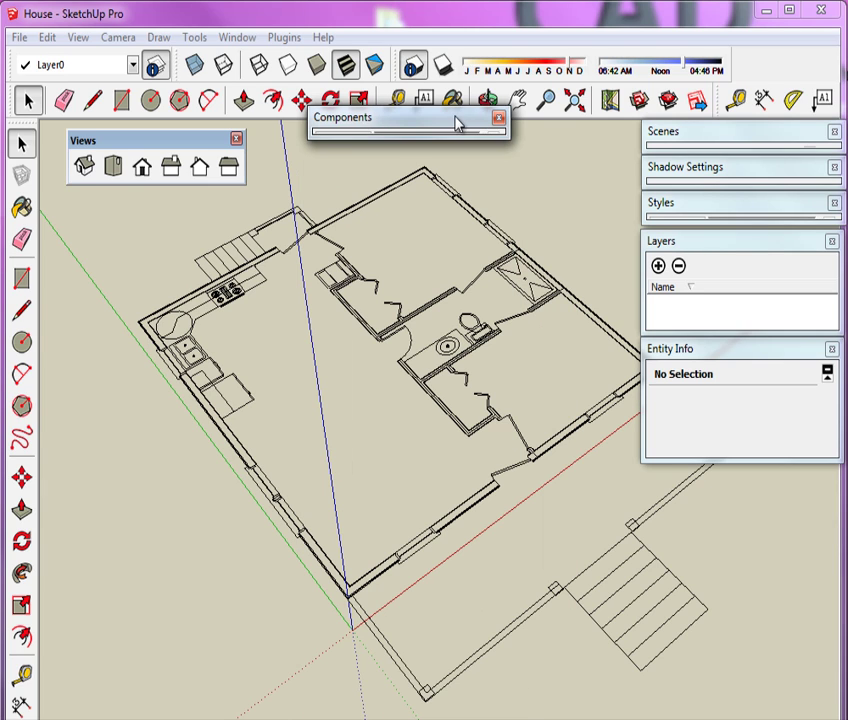
left_click_drag(456, 123, 531, 150)
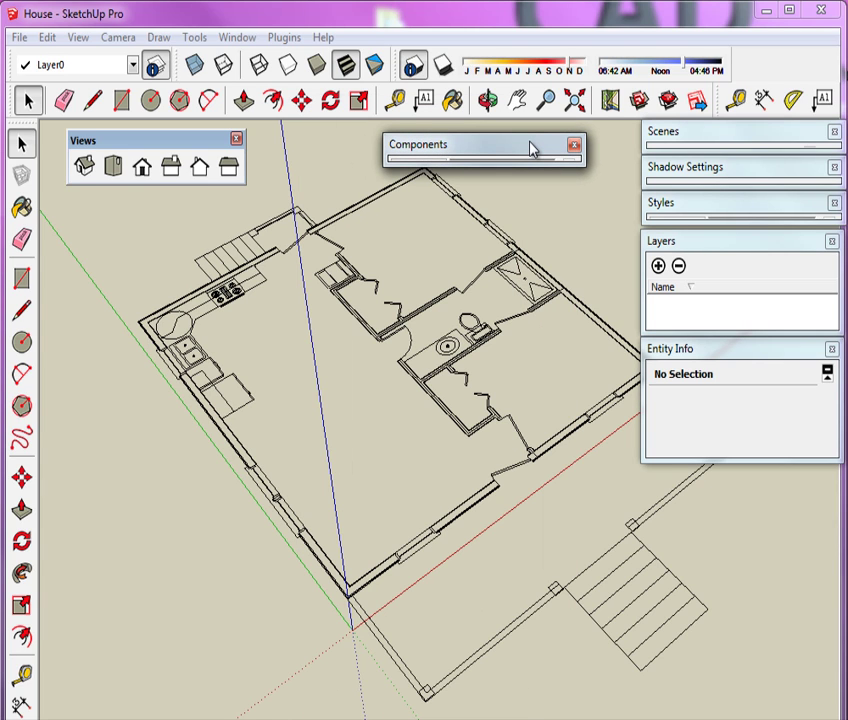